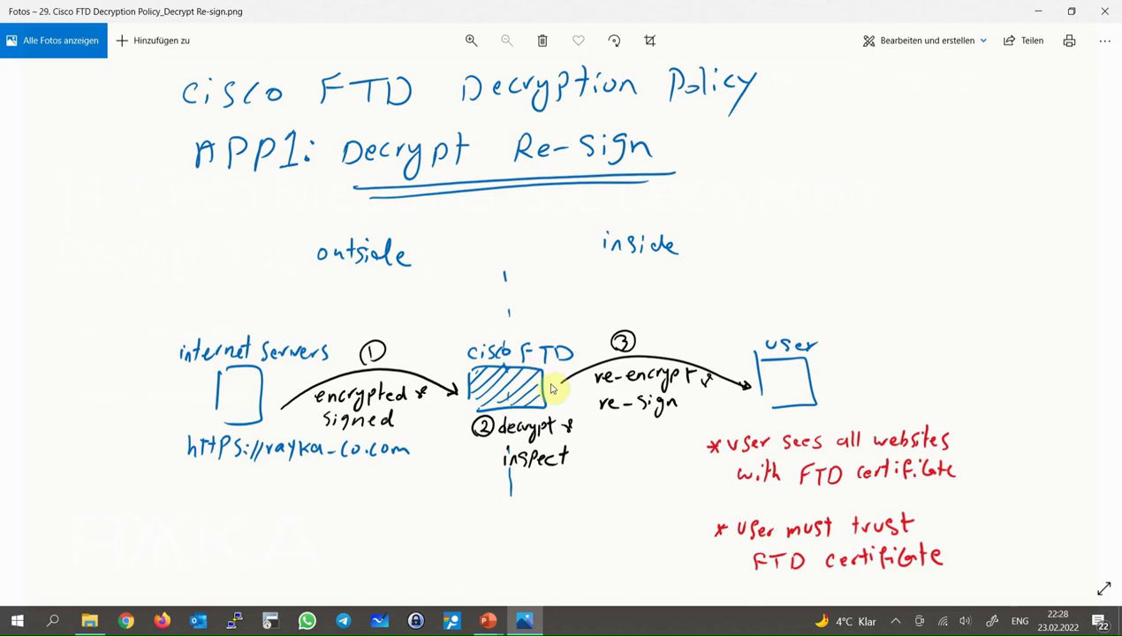
Advance the Photos viewer to the Decrypt Known Key diagram
key(Right)
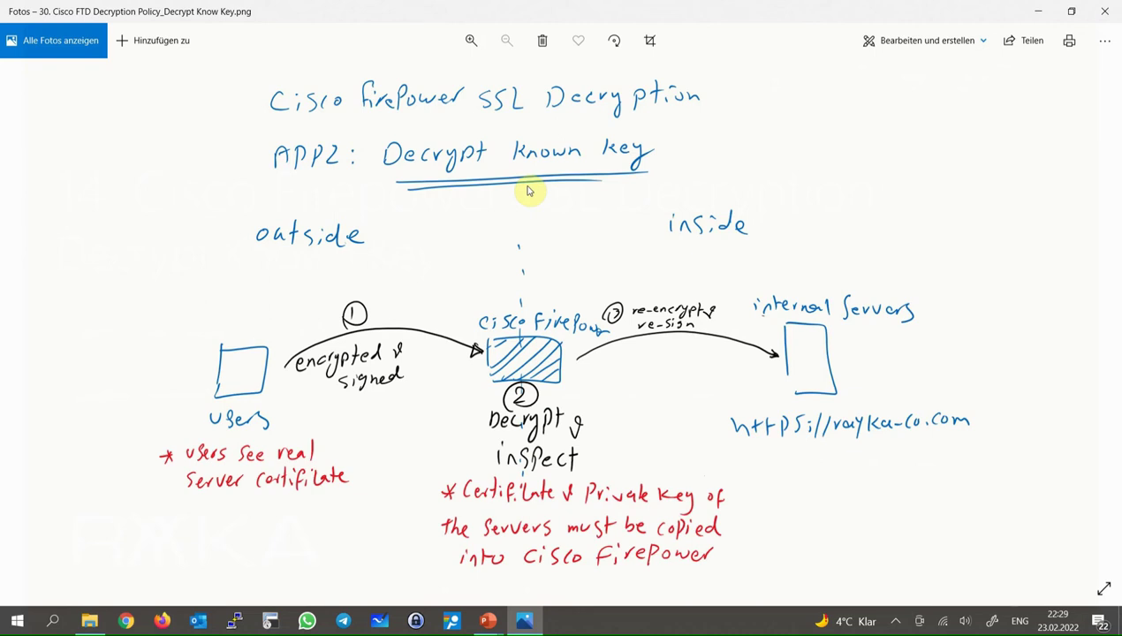
Advance the Photos viewer to the Configuration Procedure diagram
key(Right)
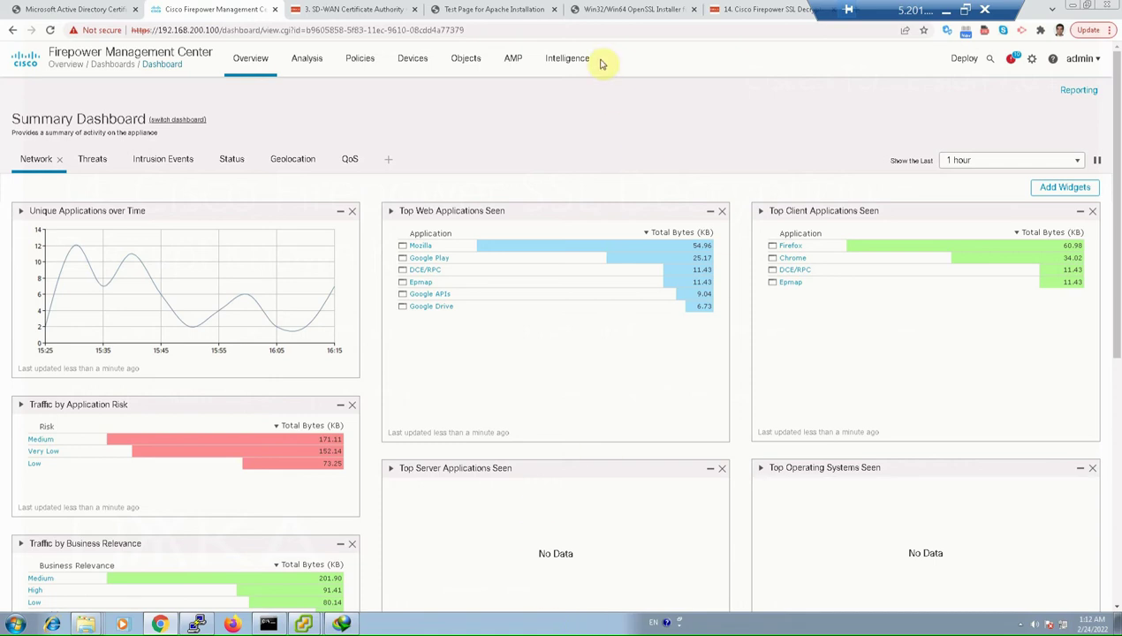
Switch to the Shining Light Win32/Win64 OpenSSL page and scroll to its installer table
click(752, 15)
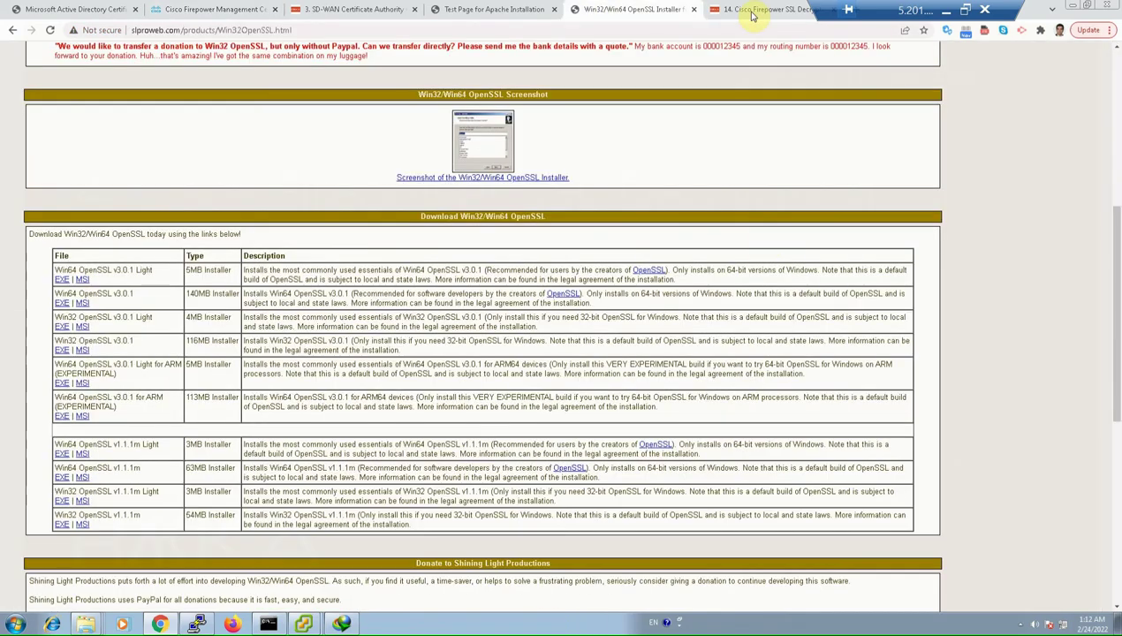
scroll(767, 244, up, 3)
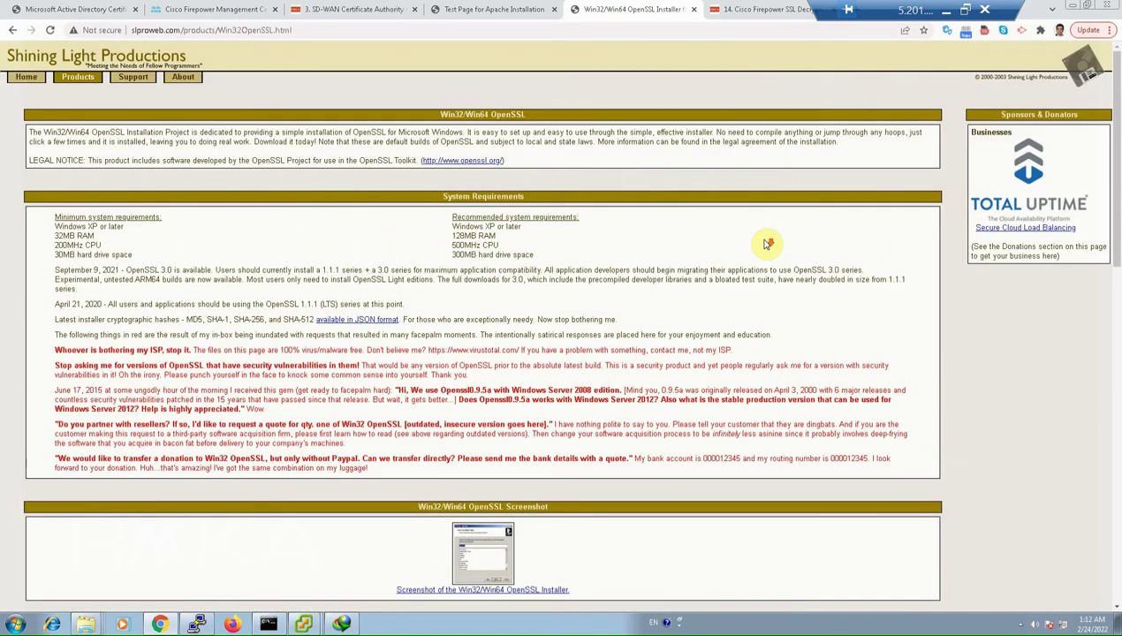
scroll(767, 243, down, 4)
scroll(767, 244, down, 5)
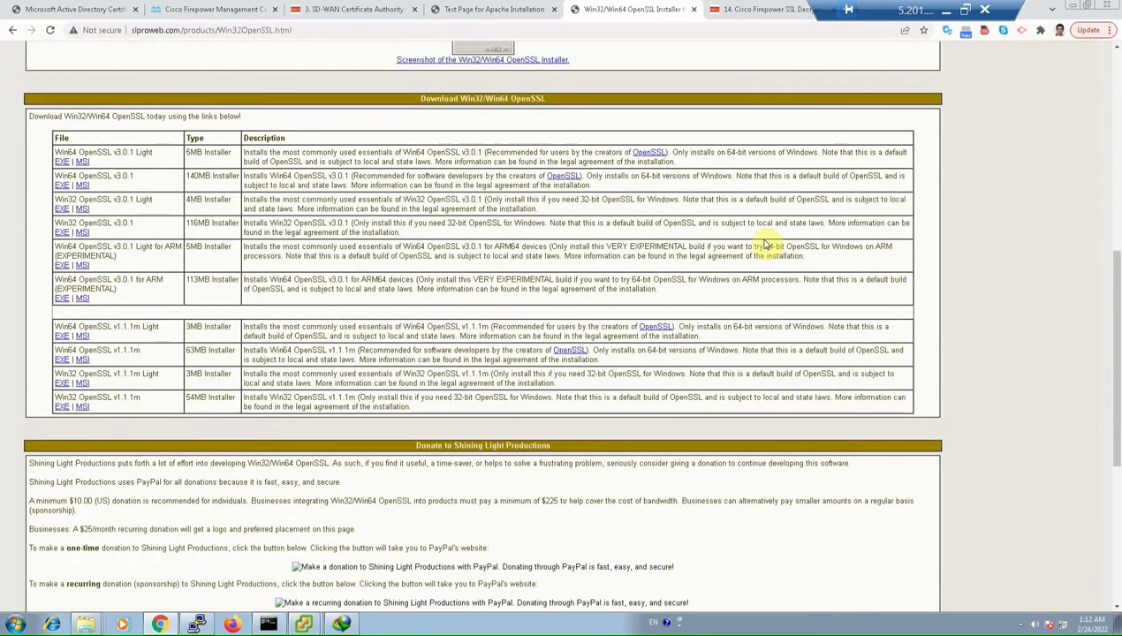
scroll(767, 243, up, 4)
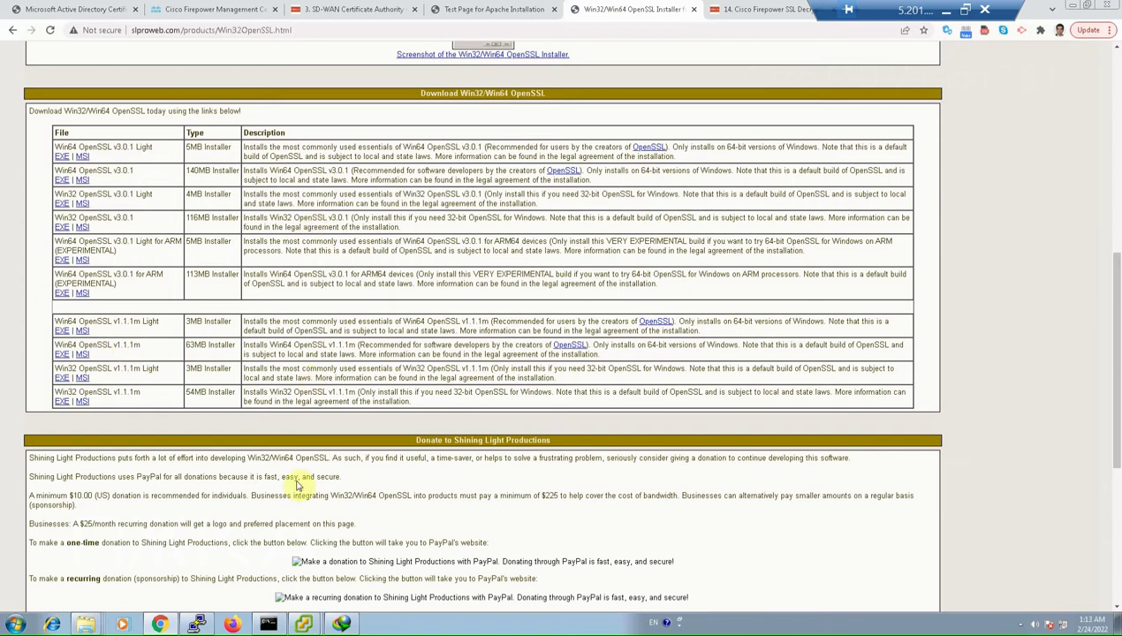
Check the OpenSSL-Win64 bin folder and command prompt, then show the '14. Cisco Firepower SSL' lesson
mouse_move(86, 623)
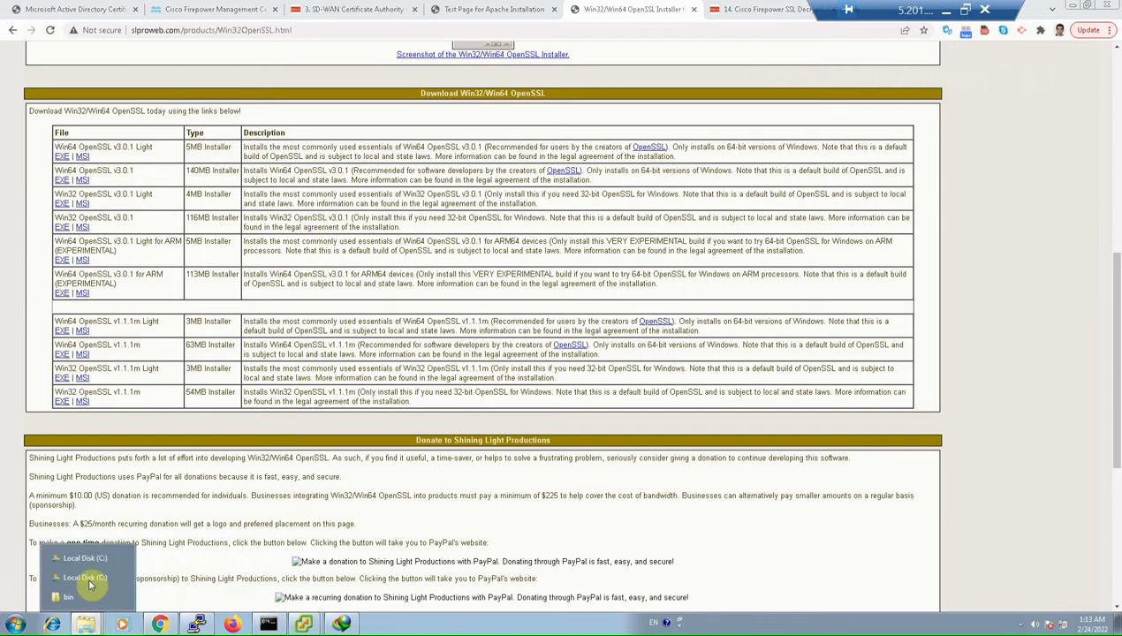
click(84, 598)
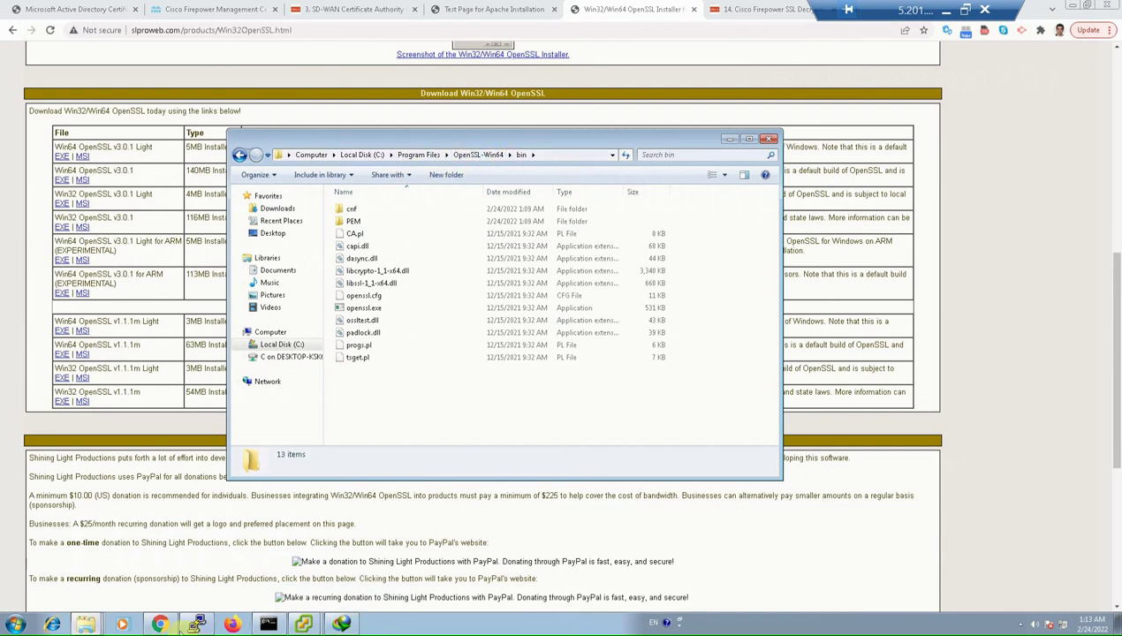
click(301, 597)
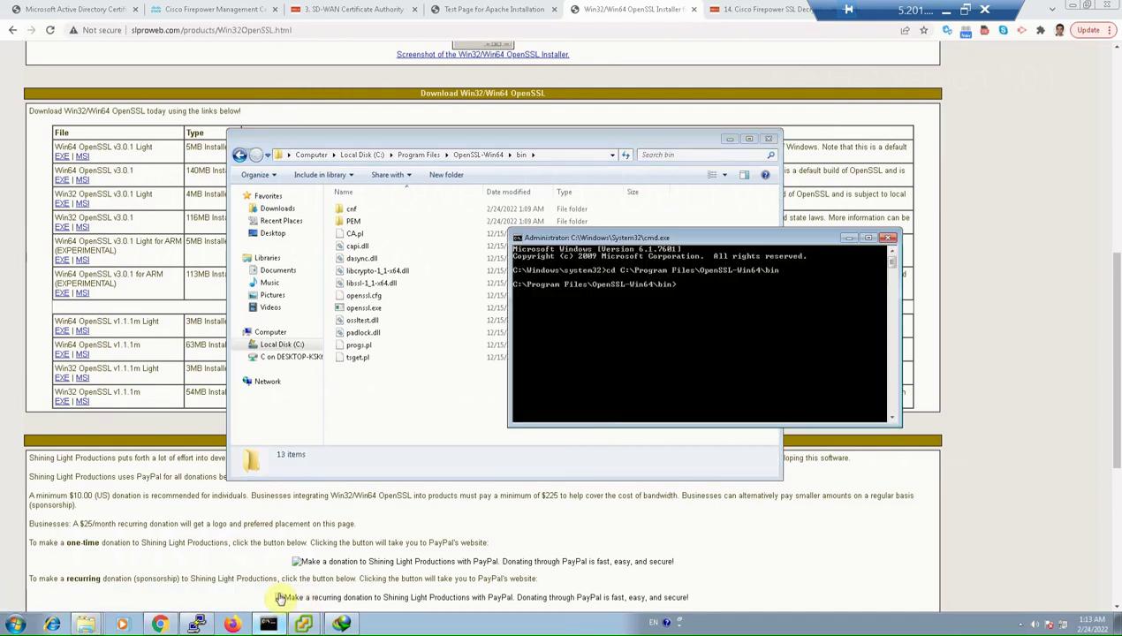
click(728, 138)
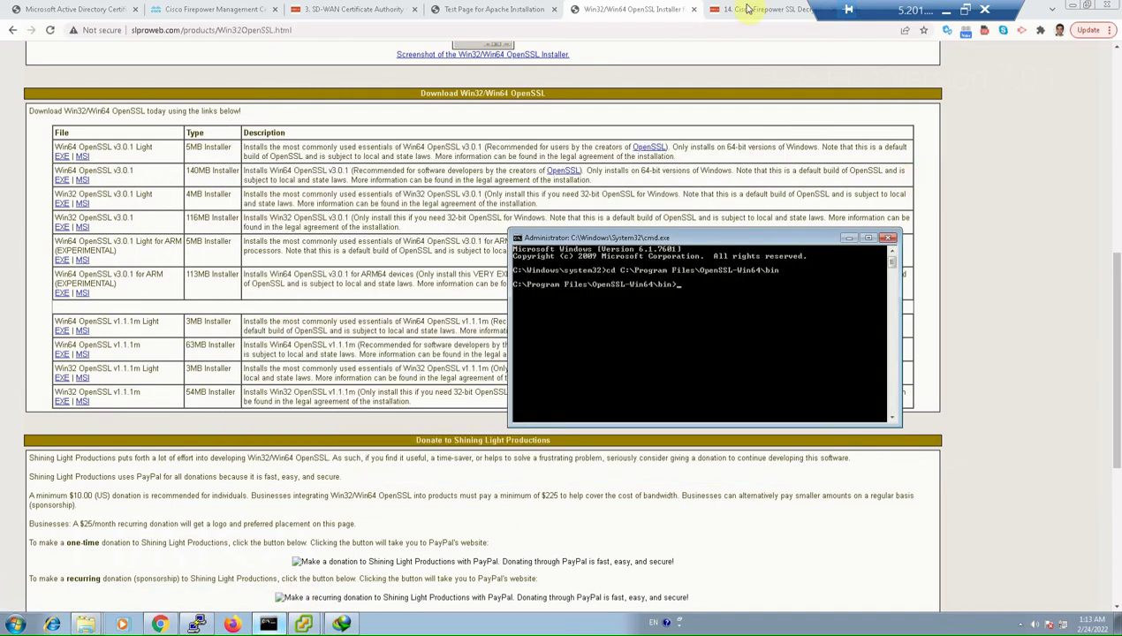
click(751, 9)
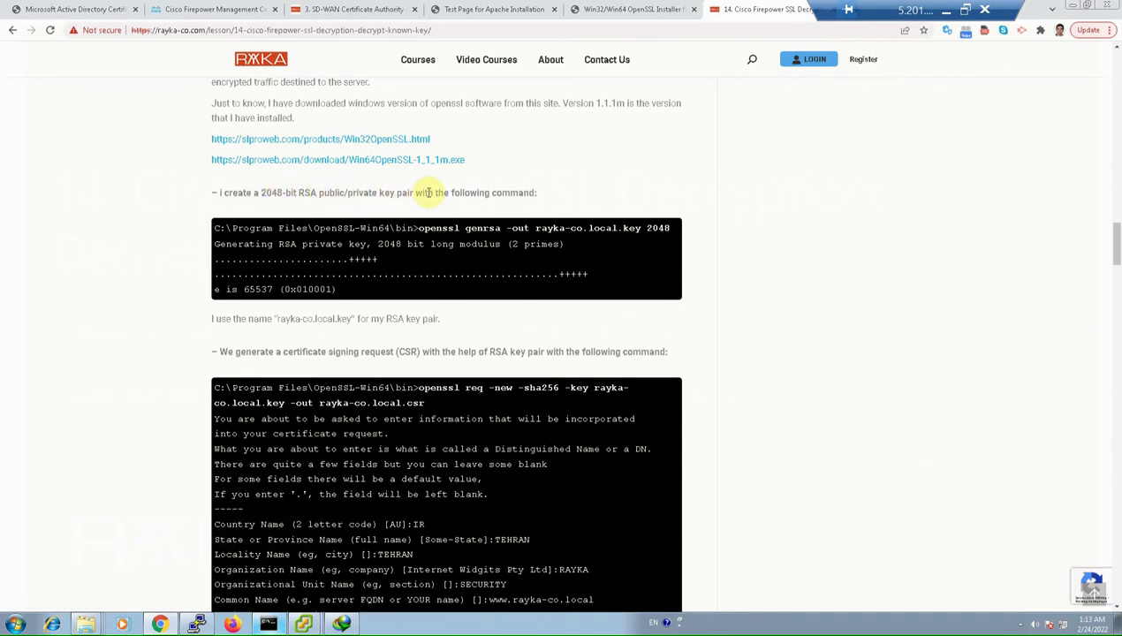
Paste the lesson's genrsa command into cmd and run it to create 2048-bit rayka-co.local.key
drag(419, 227, 670, 228)
key(cmd+c)
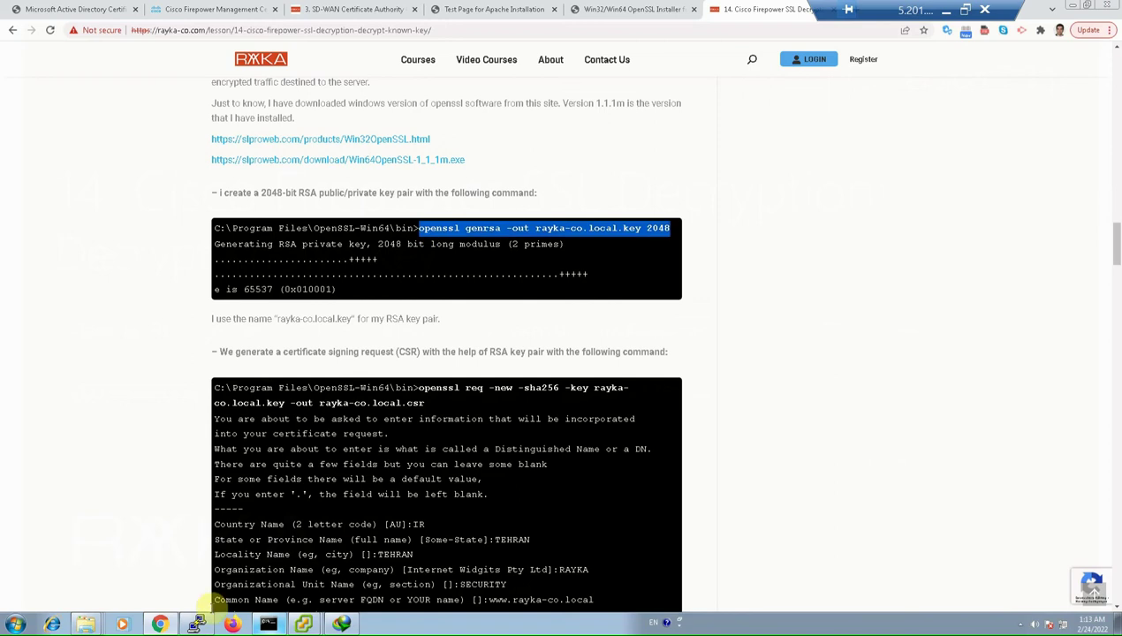
click(268, 624)
right_click(671, 356)
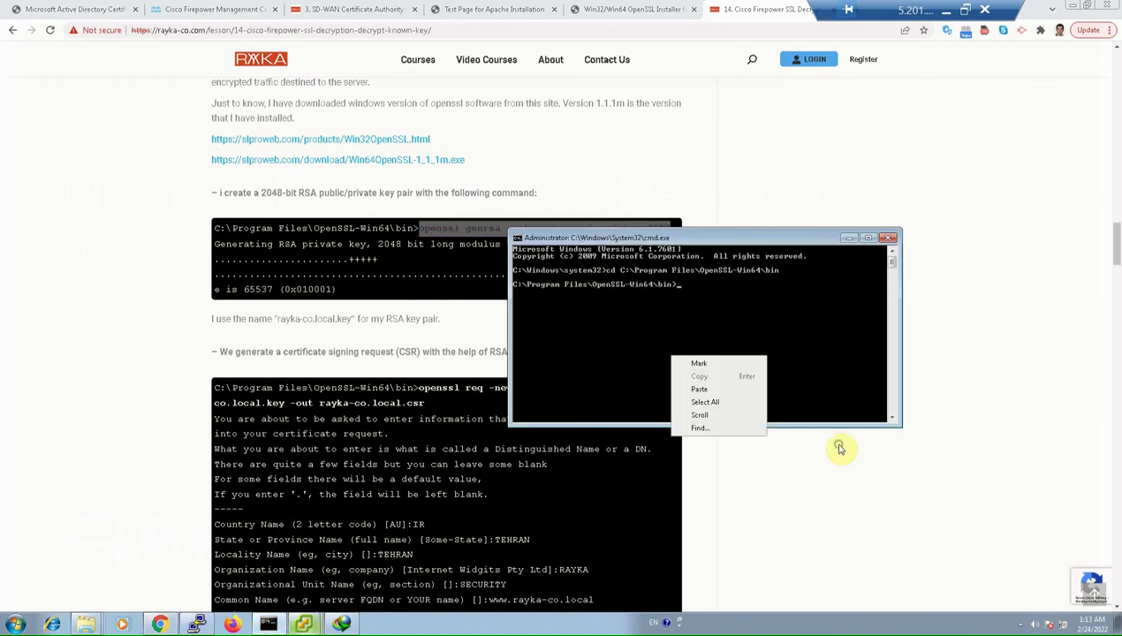
click(699, 389)
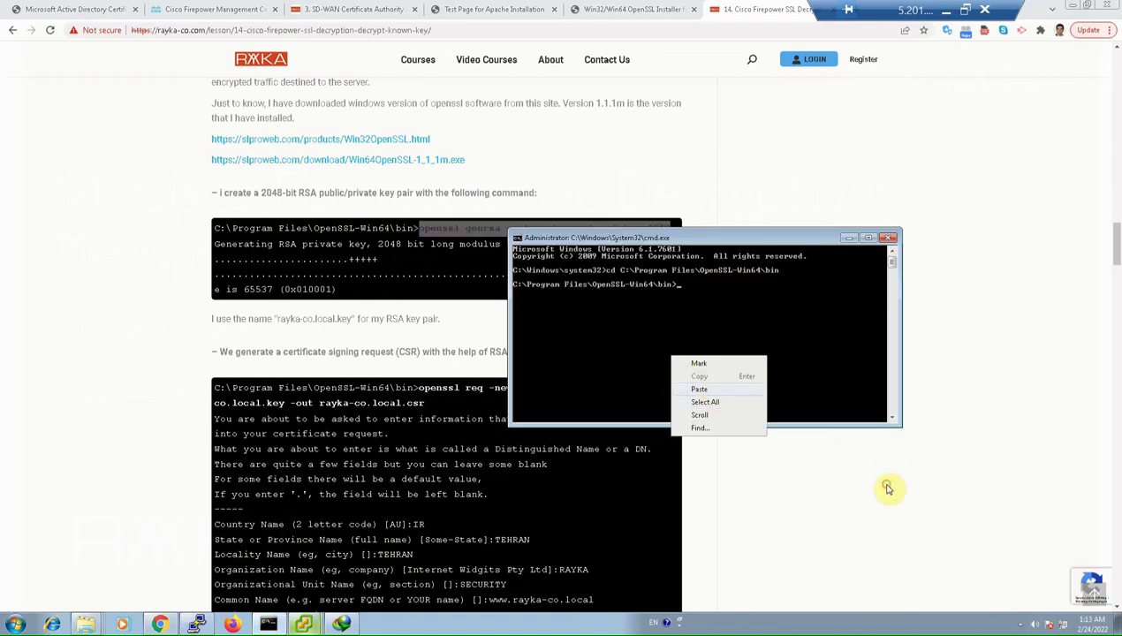
key(Return)
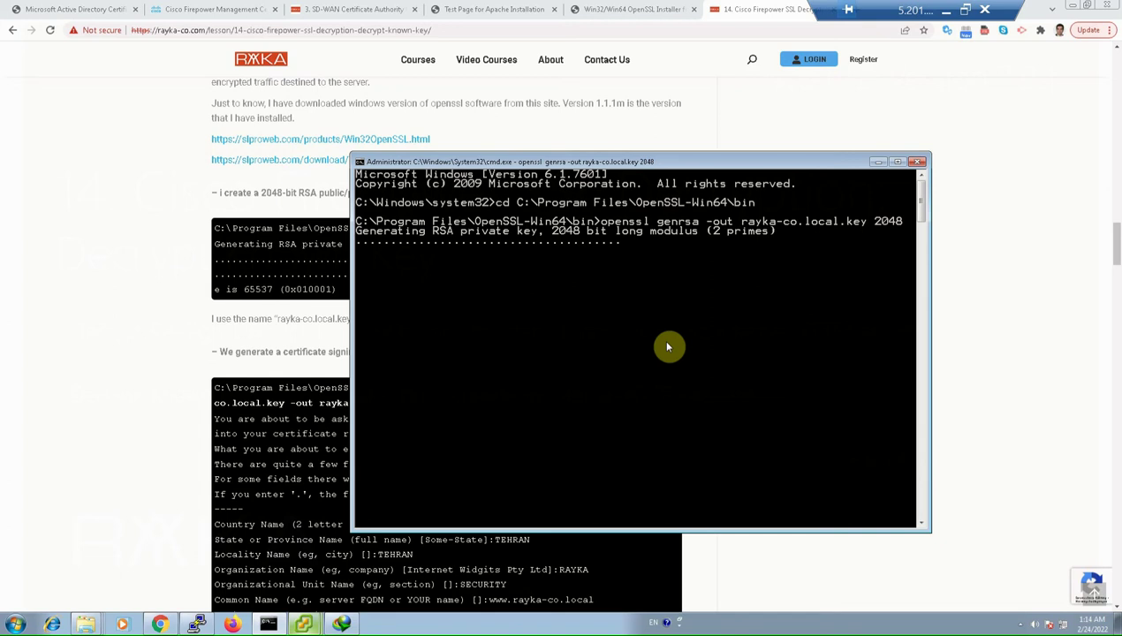
click(134, 357)
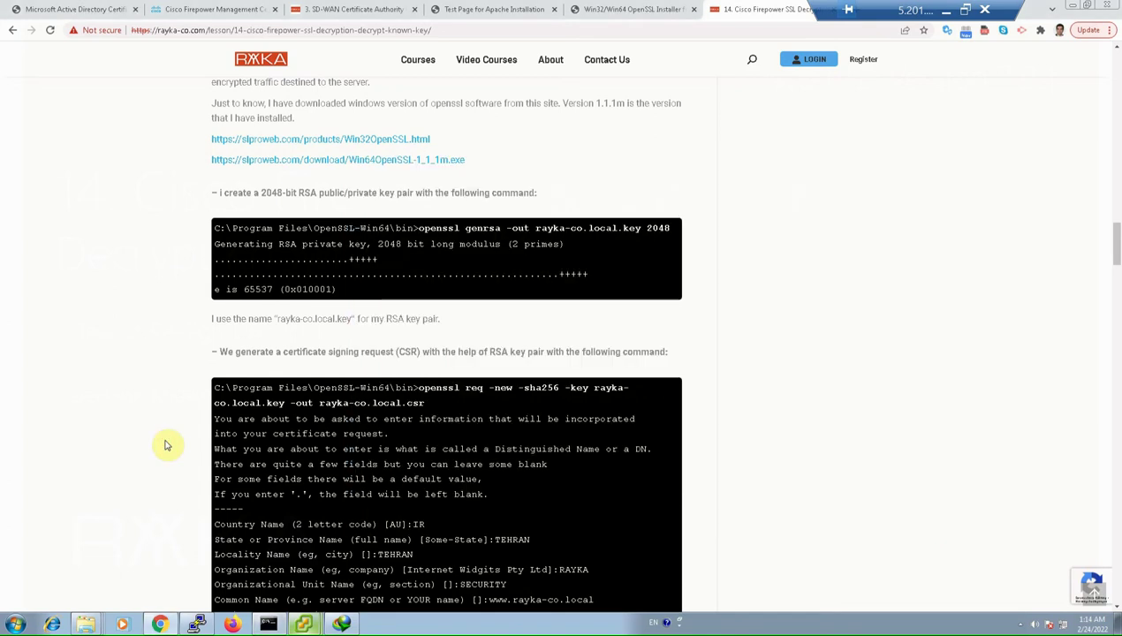
drag(535, 228, 642, 228)
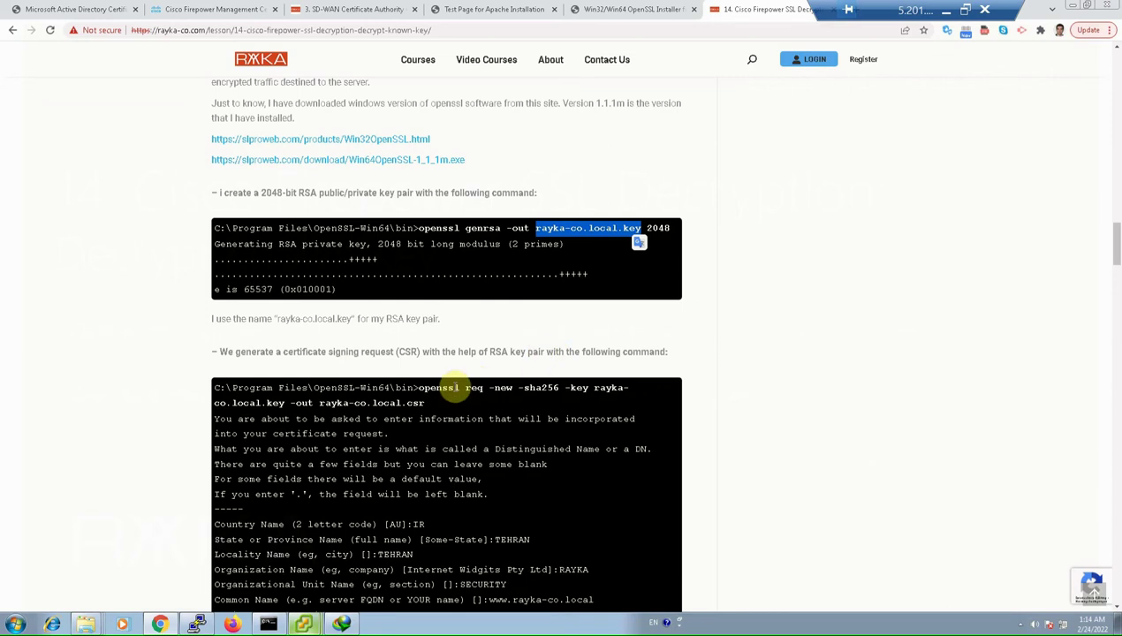
Paste and run the lesson's openssl req -new -sha256 command to build rayka-co.local.csr
click(518, 476)
drag(419, 389, 425, 403)
key(cmd+c)
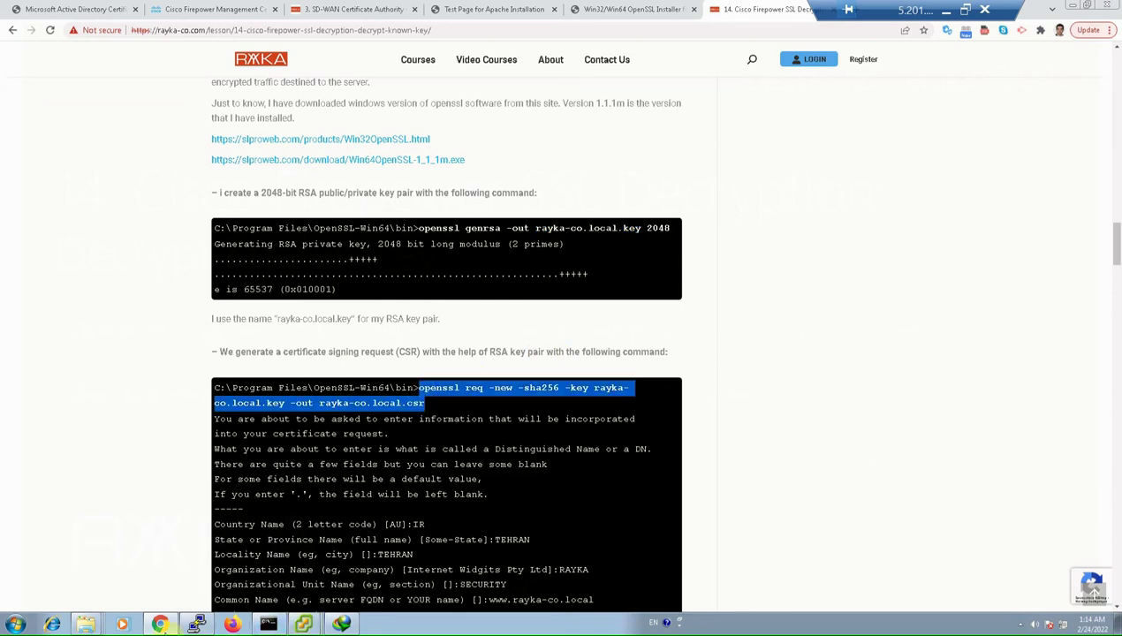
click(268, 624)
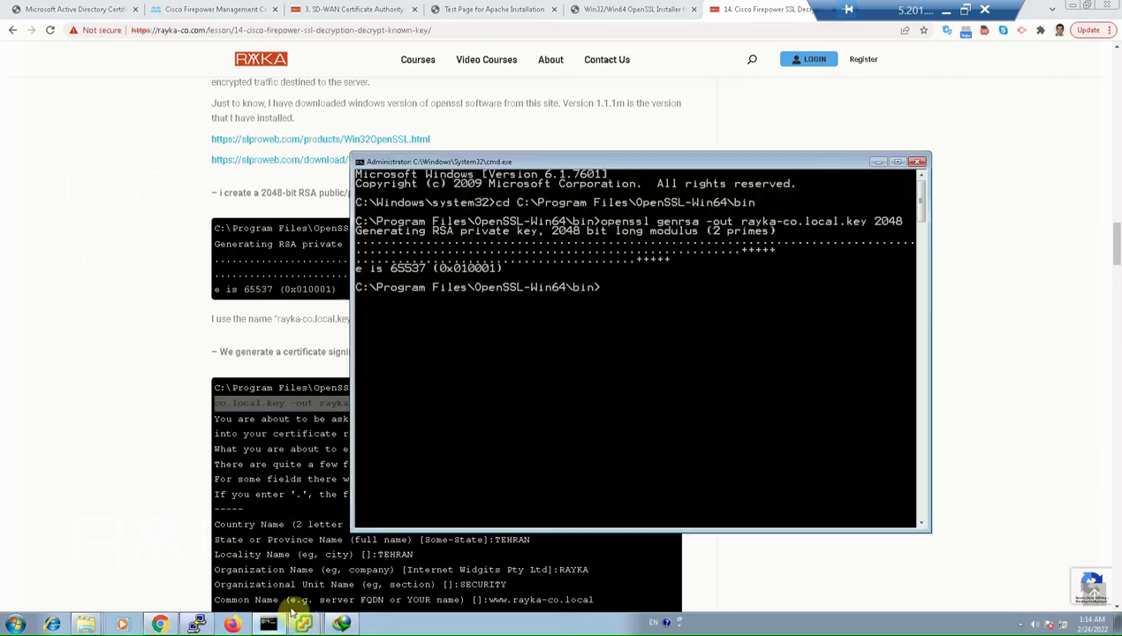
right_click(608, 424)
click(636, 455)
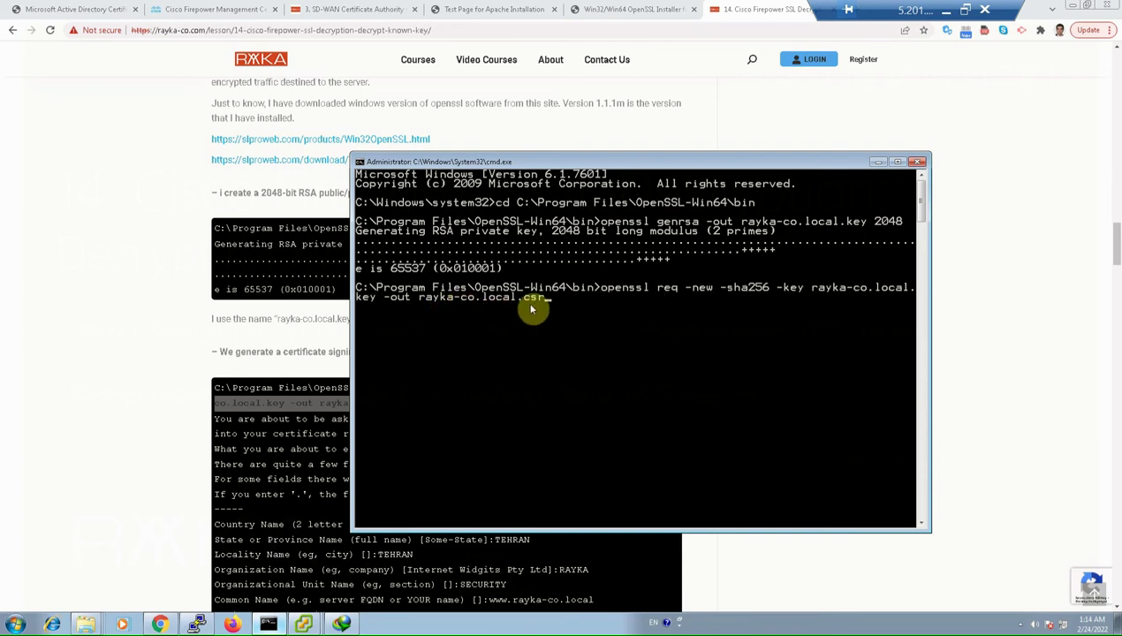
key(Return)
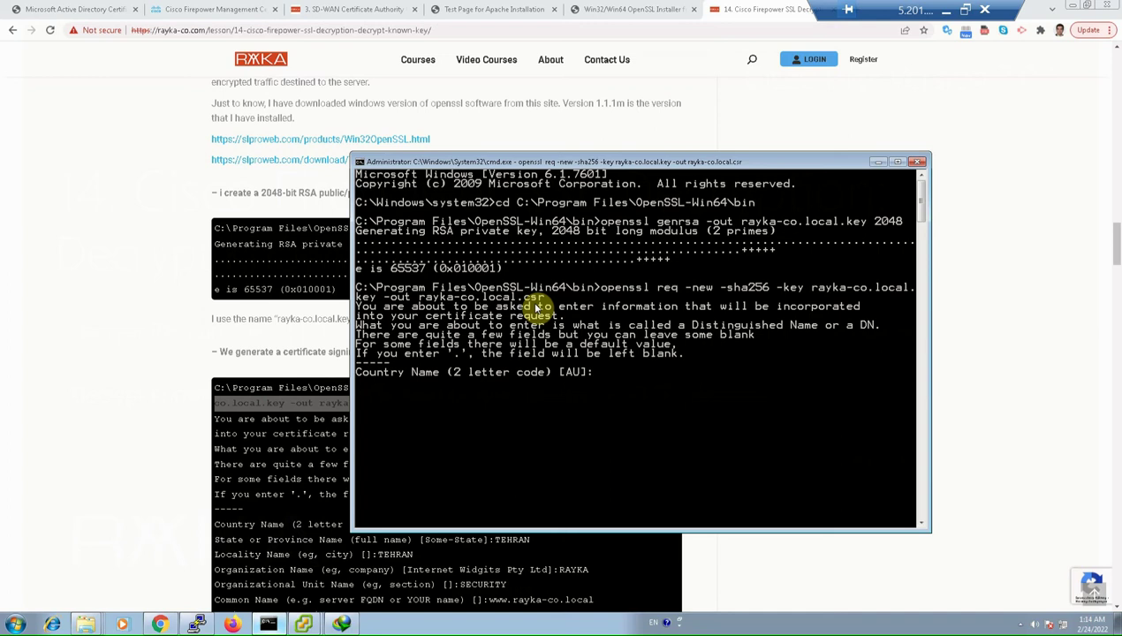
Enter IR, TEHRAN, TEHRAN, RAYKA and SECURITY for country, state, locality, organization and unit
text(IR)
key(Return)
text(TEHRAN)
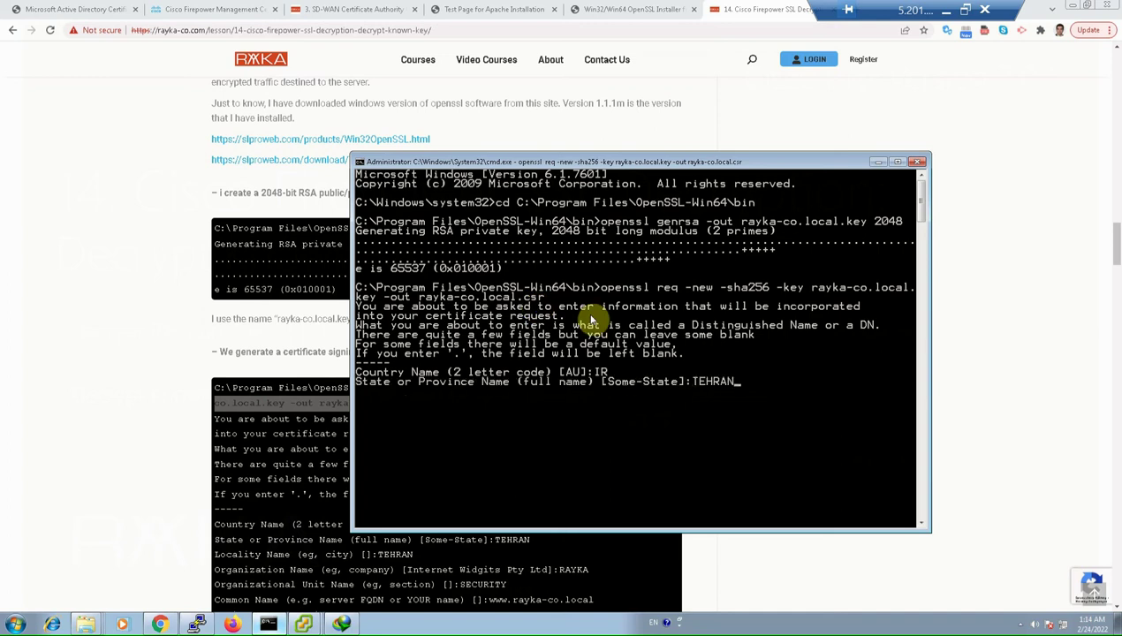
key(Return)
text(TEHRAN)
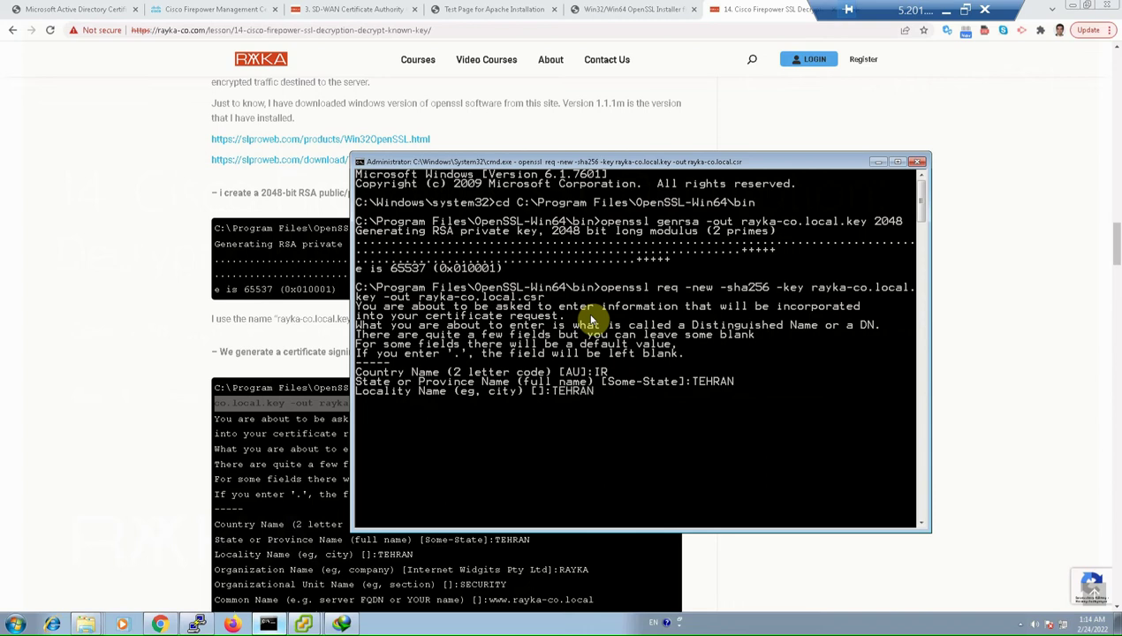
key(Return)
text(RAYKA)
key(Return)
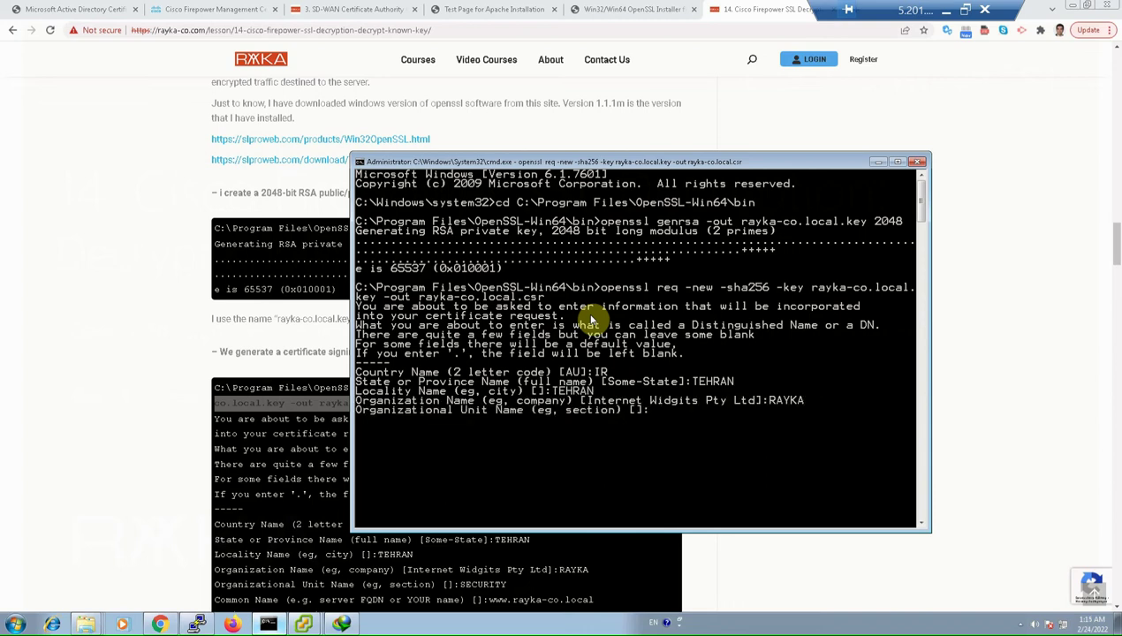
text(SECURITY)
key(Return)
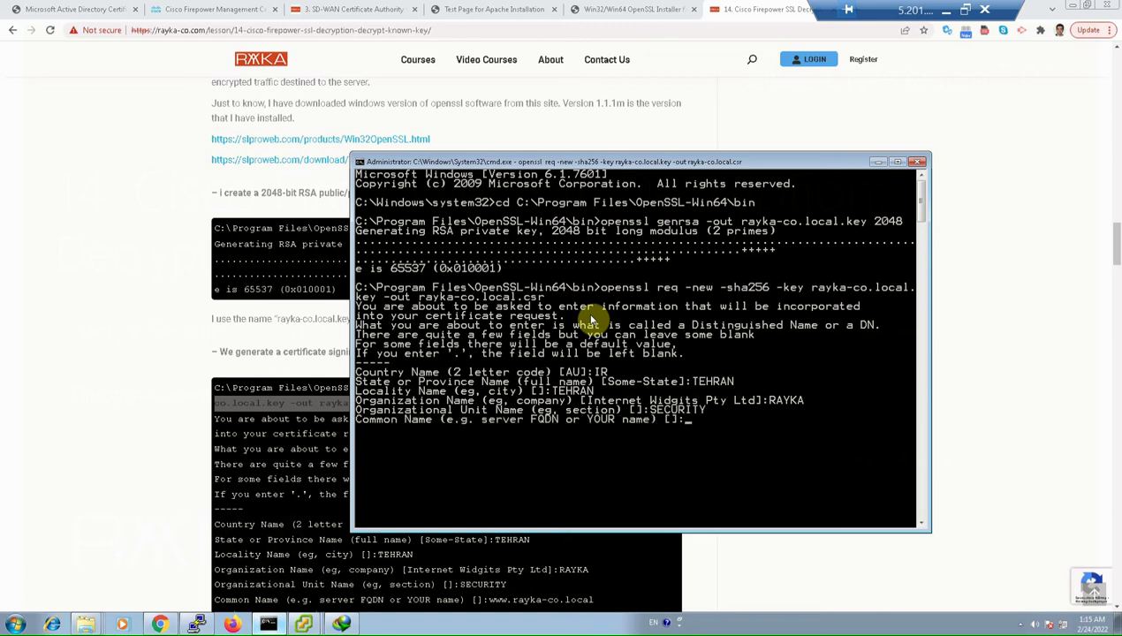
text(www.rayka-co.local)
key(Return)
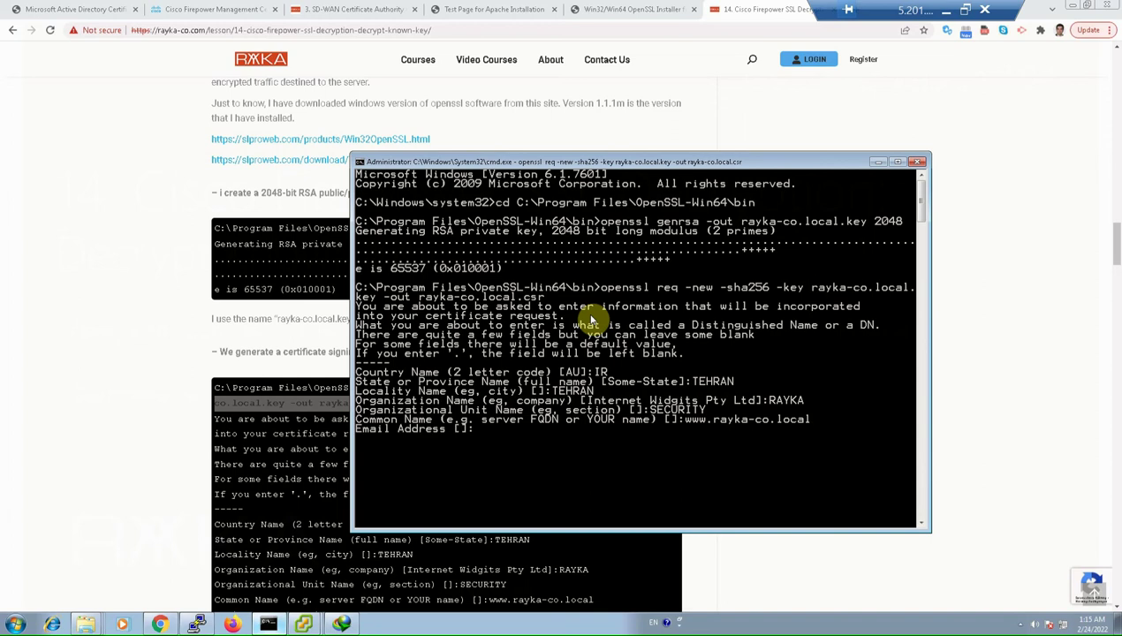
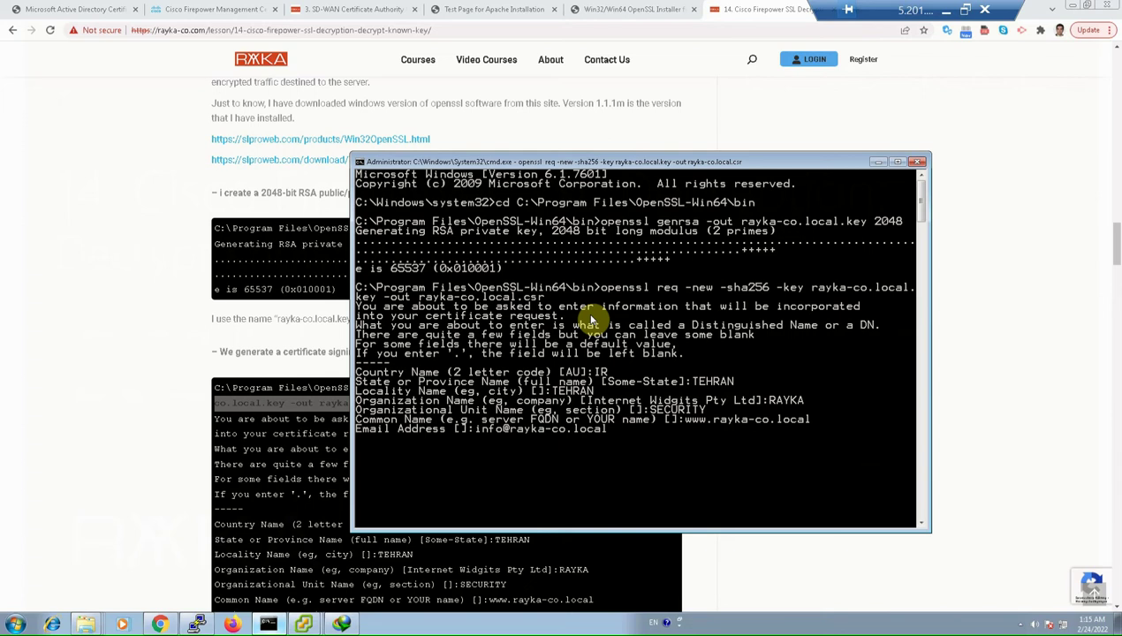
key(Return)
key(Return)
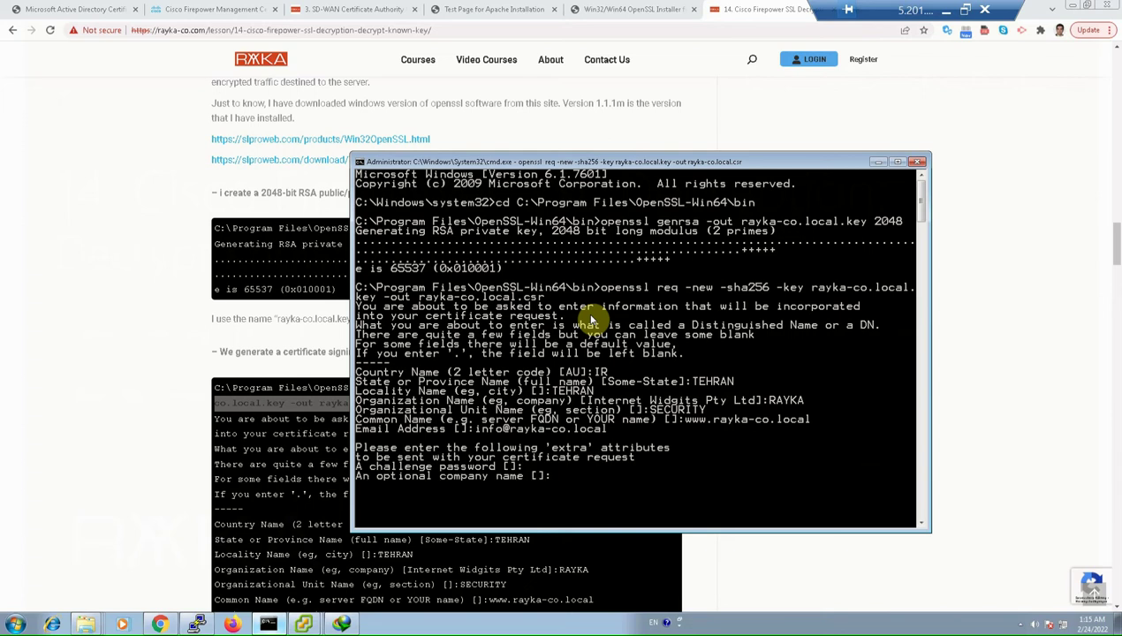
key(Return)
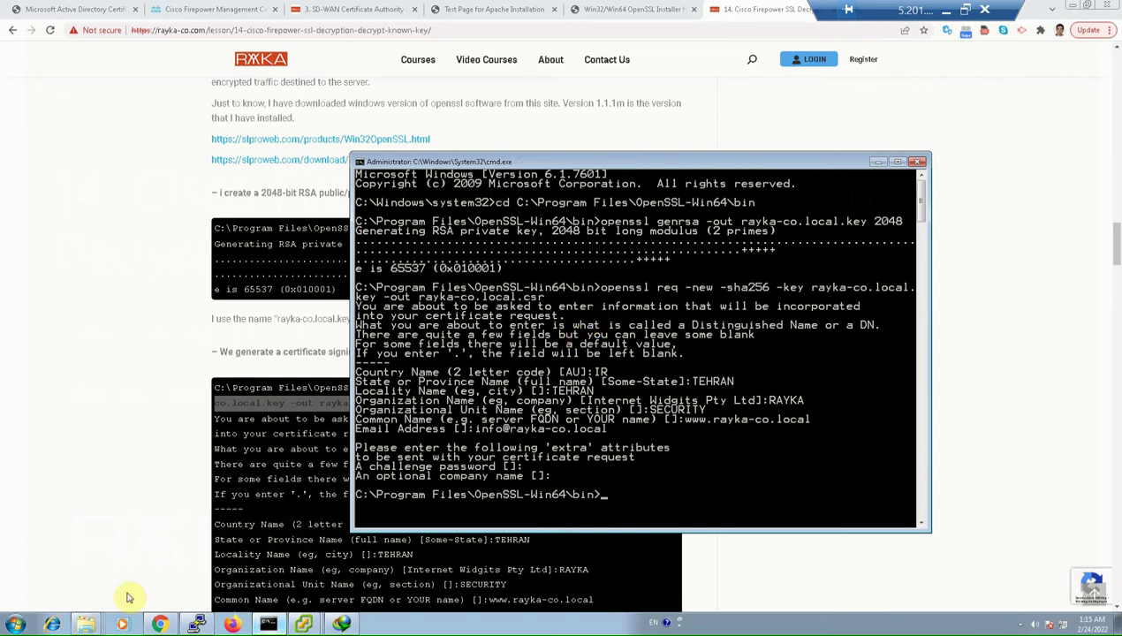
Open the OpenSSL-Win64 bin folder and check the rayka-co.local.key and rayka-co.local.csr files
click(81, 618)
click(84, 596)
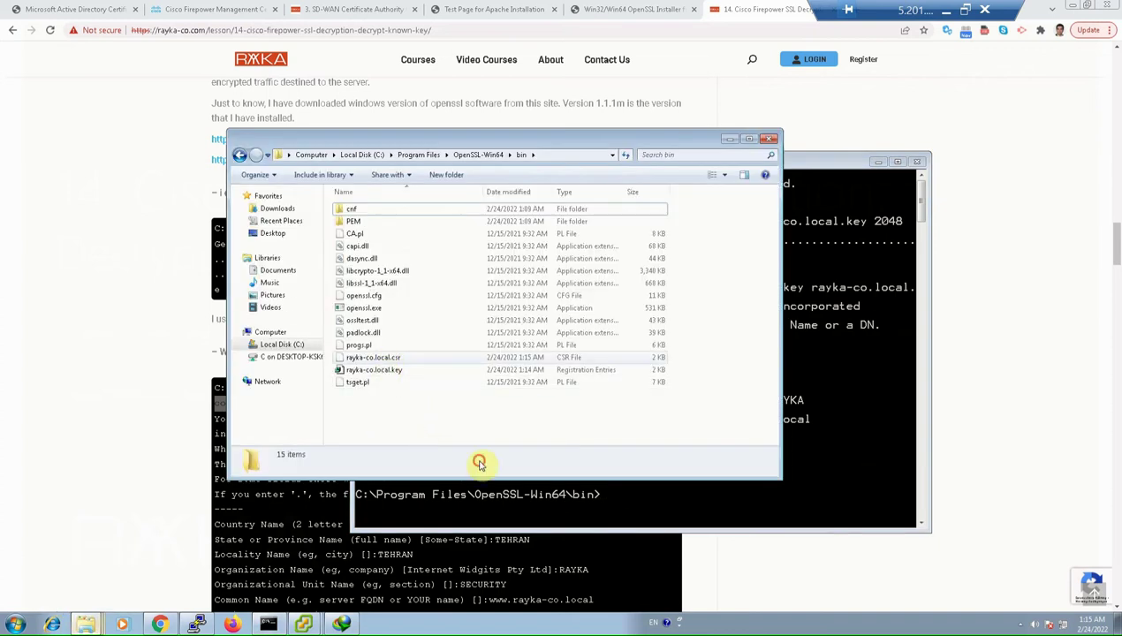
click(388, 370)
click(387, 360)
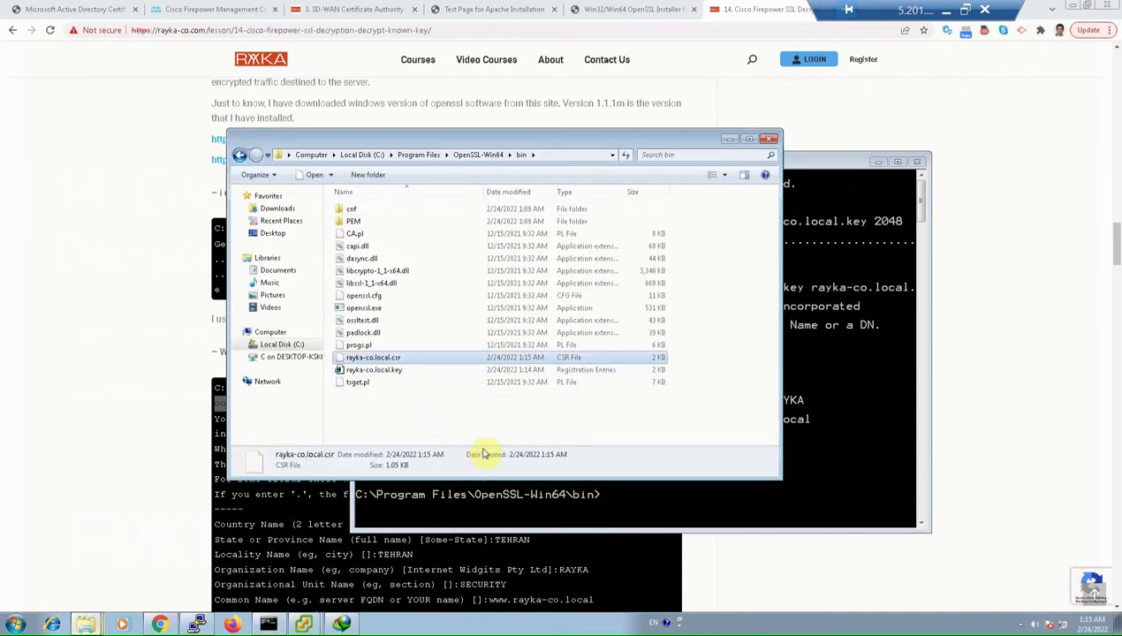
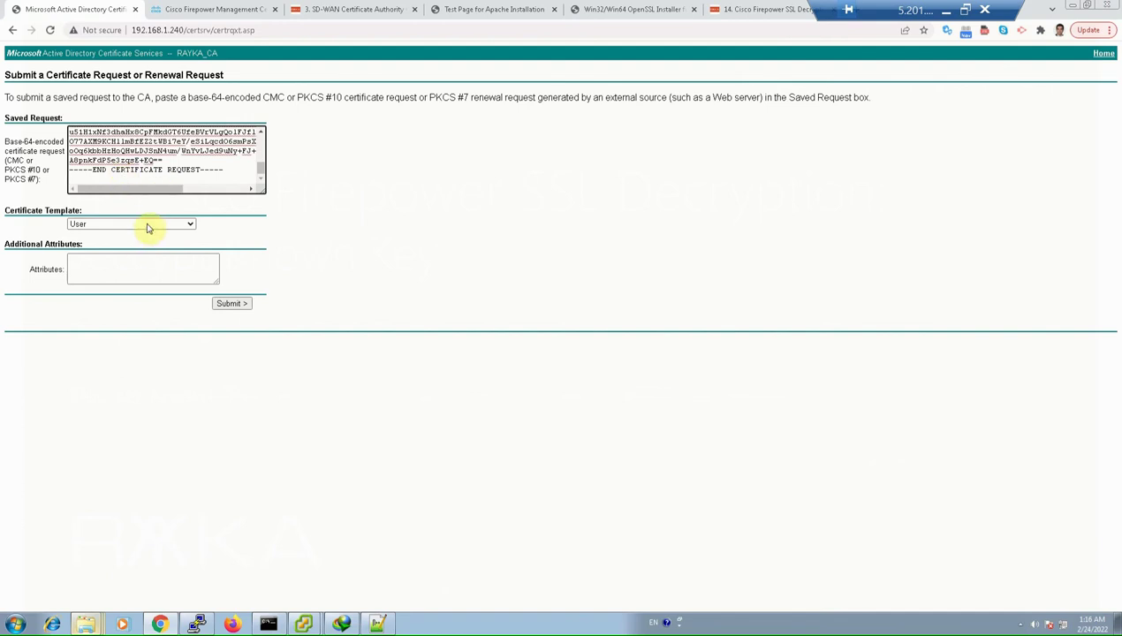
Submit the certificate request using the Web Server certificate template
click(144, 225)
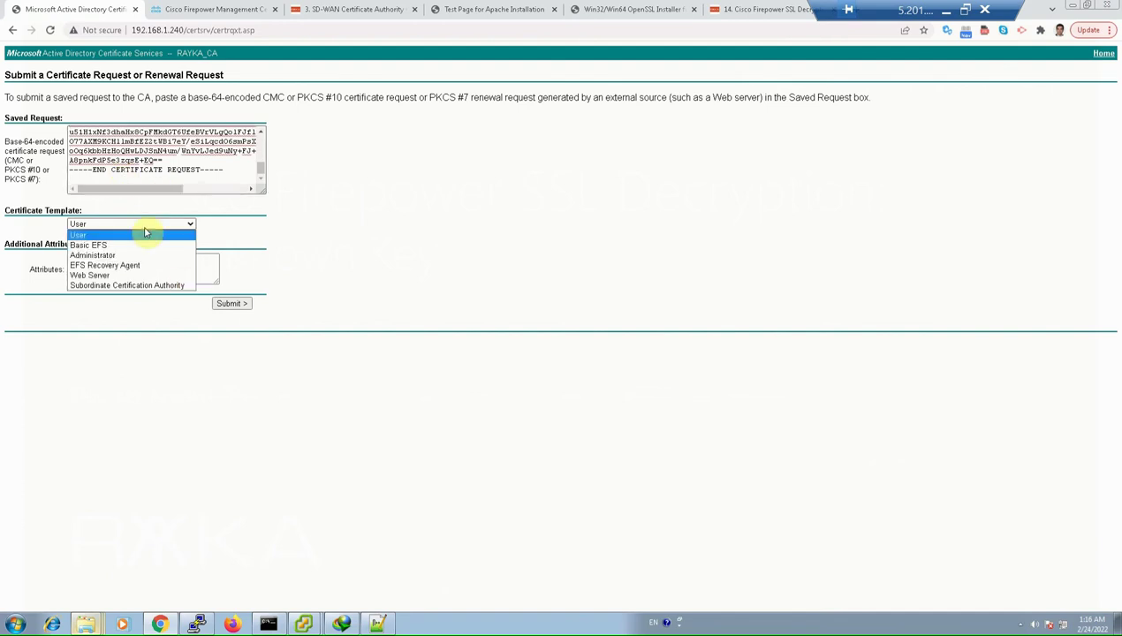
click(119, 276)
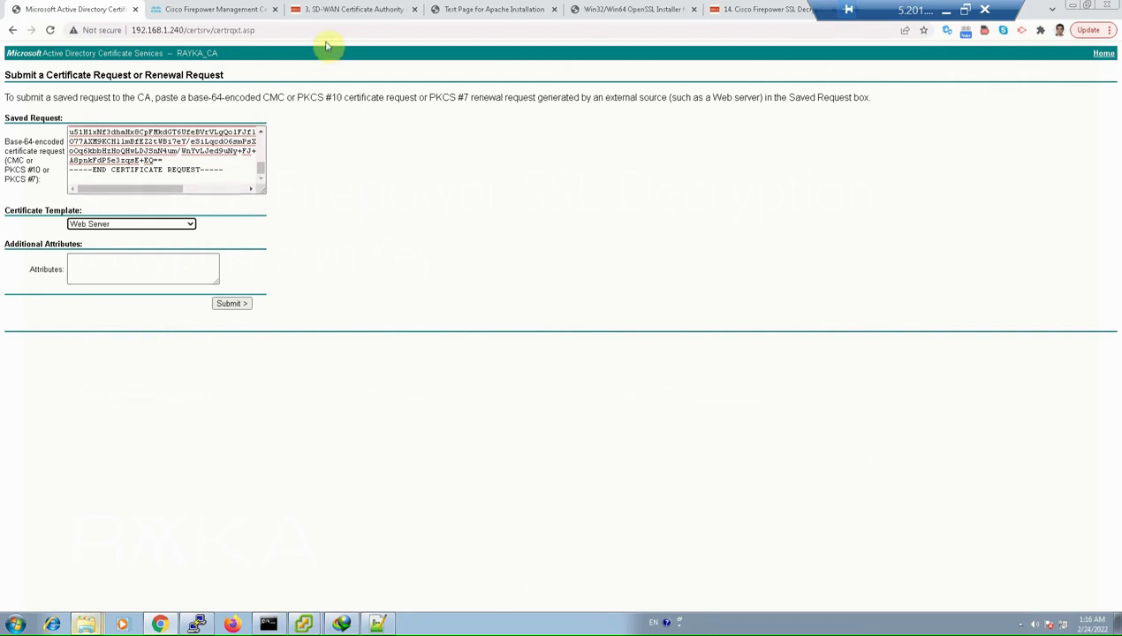
key(ctrl+3)
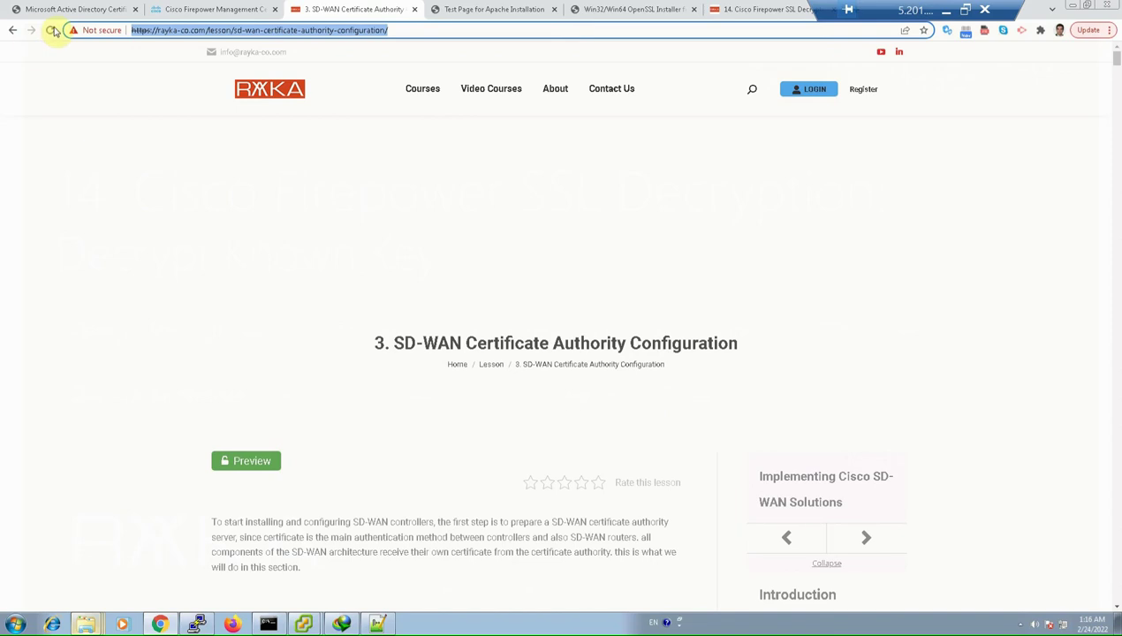
click(97, 12)
click(247, 306)
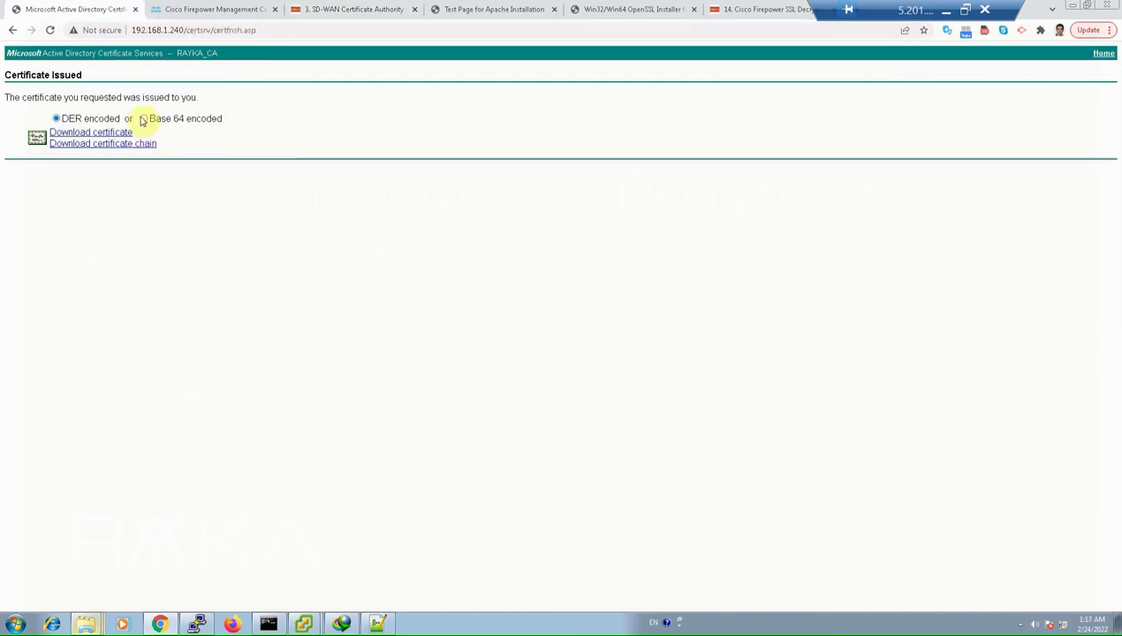
Download the issued certificate in Base 64 encoding as certnew (1).cer
click(143, 118)
click(120, 133)
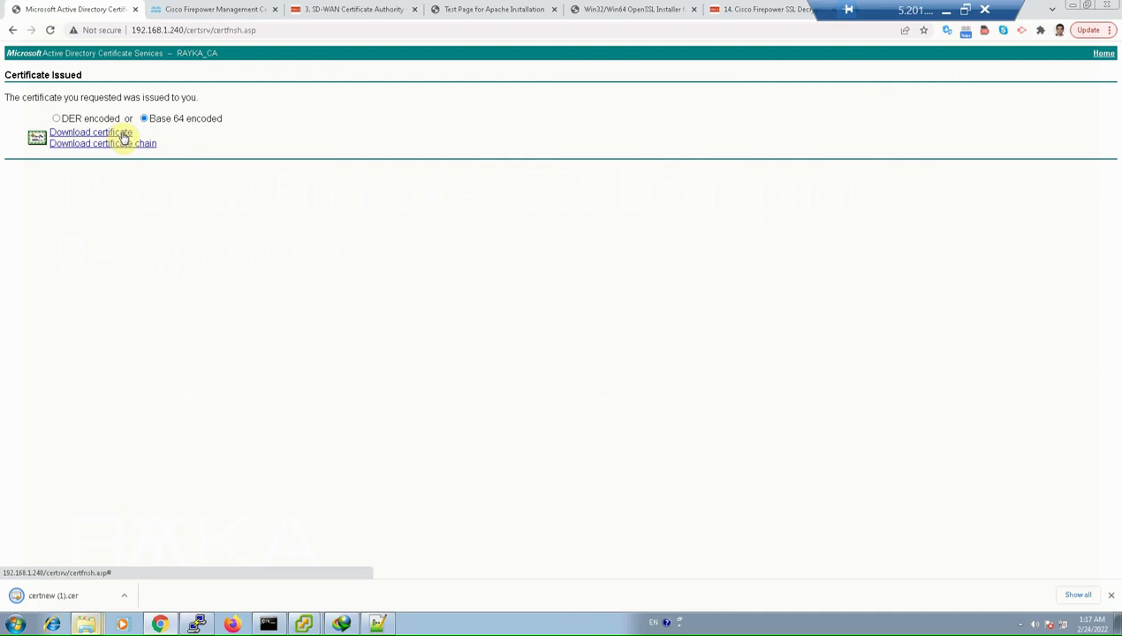
click(124, 599)
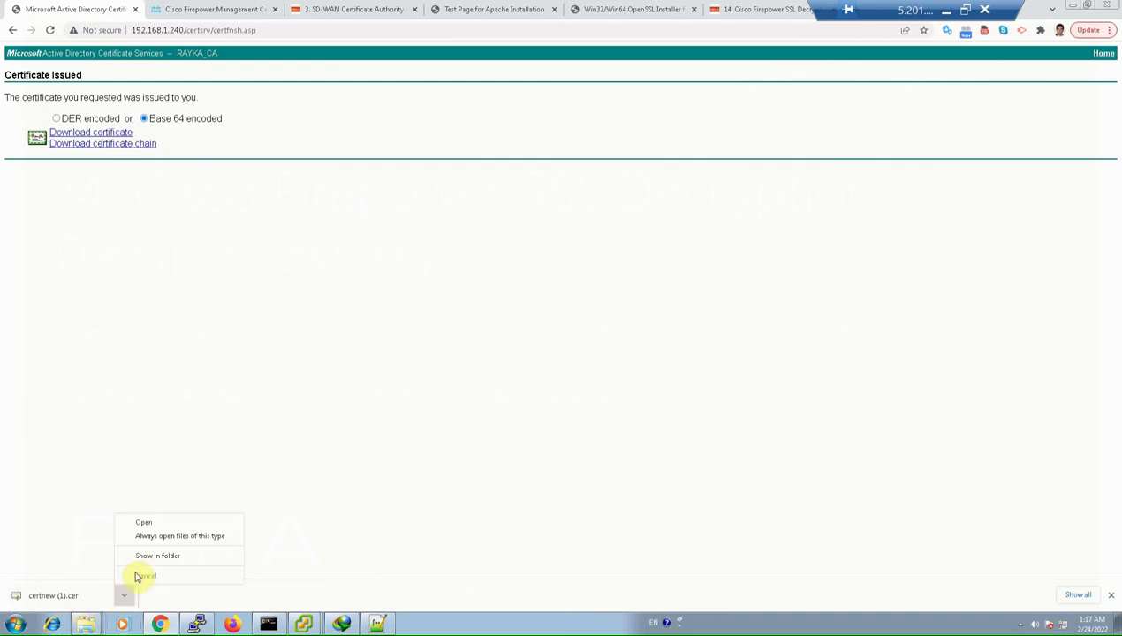
Rename certnew (1).cer to rayka-co_local.cer, then bring forward the OpenSSL-Win64 bin folder
click(154, 552)
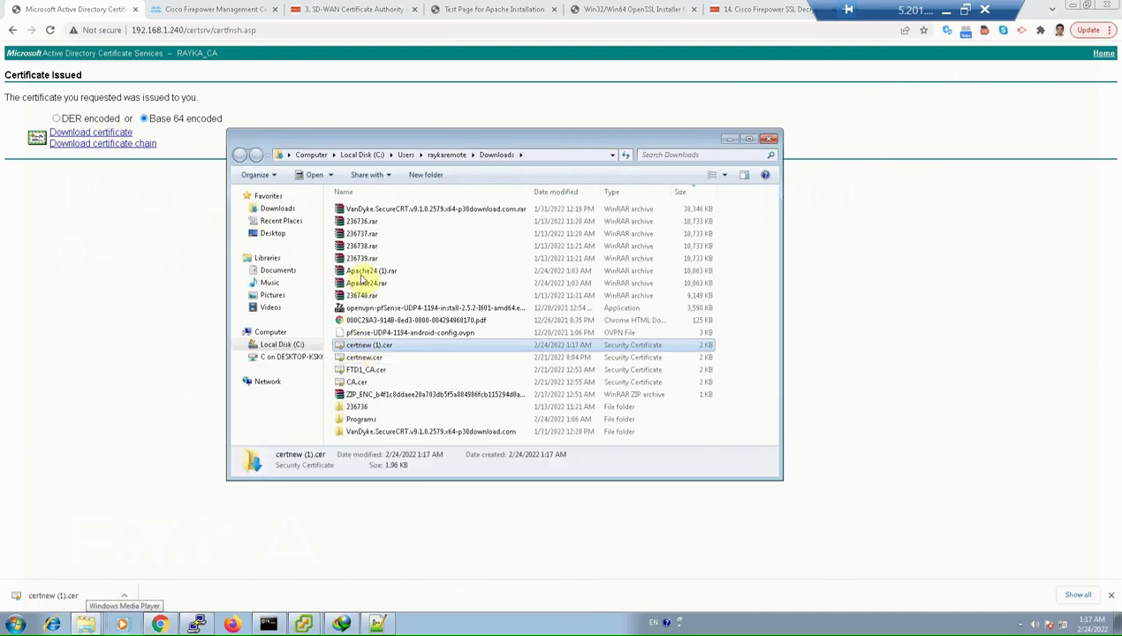
key(F2)
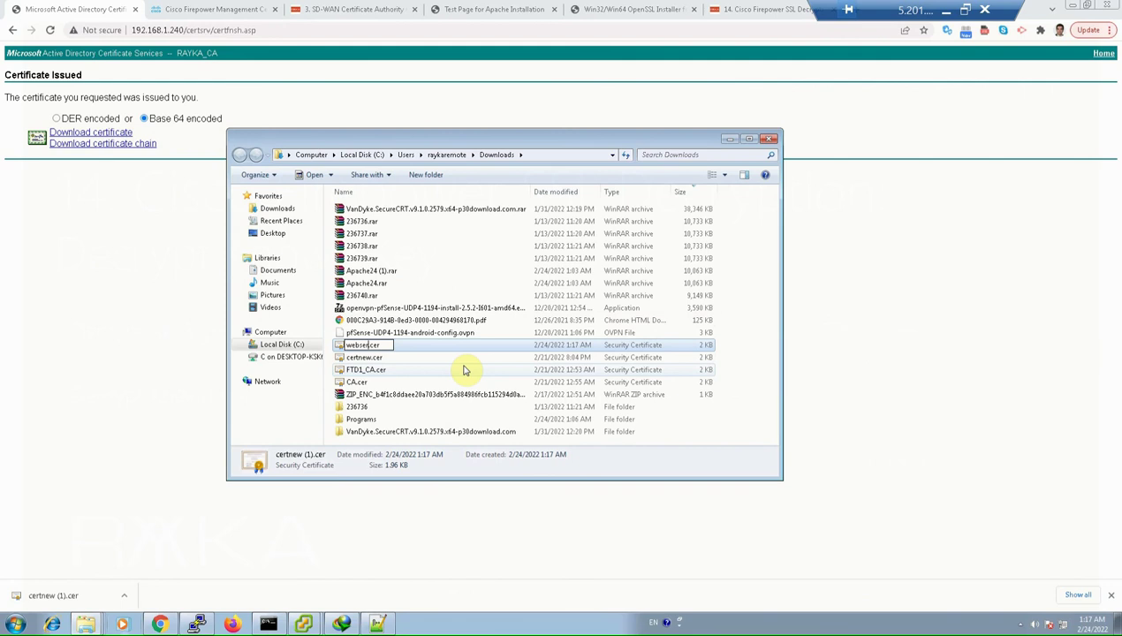
key(BackSpace)
key(BackSpace)
key(BackSpace)
key(BackSpace)
key(BackSpace)
key(BackSpace)
key(BackSpace)
key(BackSpace)
key(BackSpace)
key(BackSpace)
key(BackSpace)
text(rayka-co_local)
key(Return)
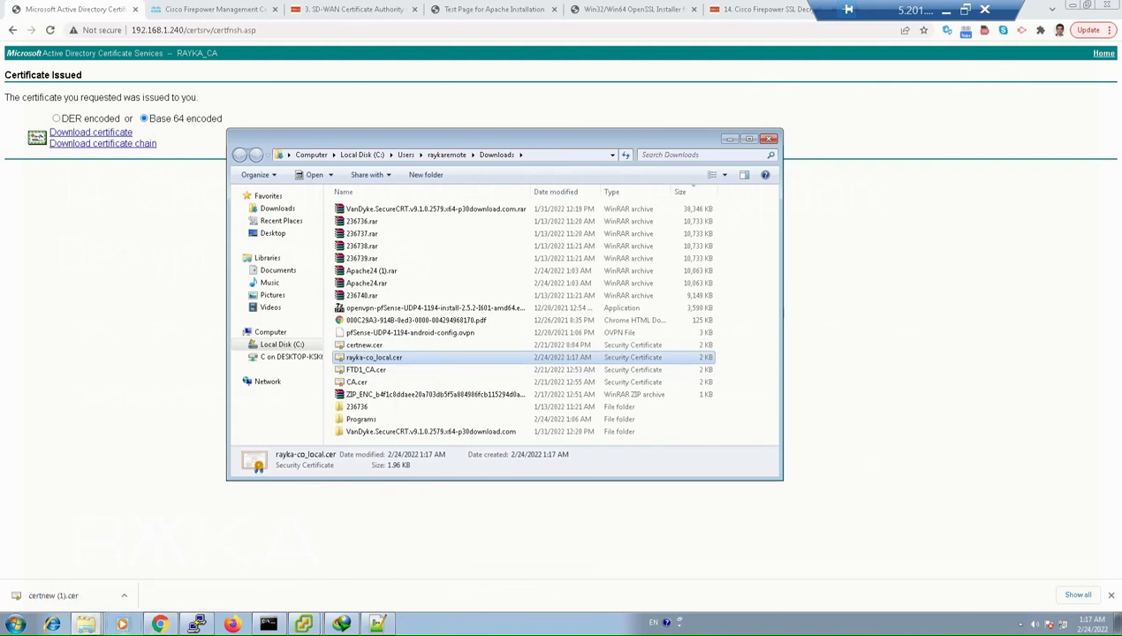
click(86, 625)
click(88, 583)
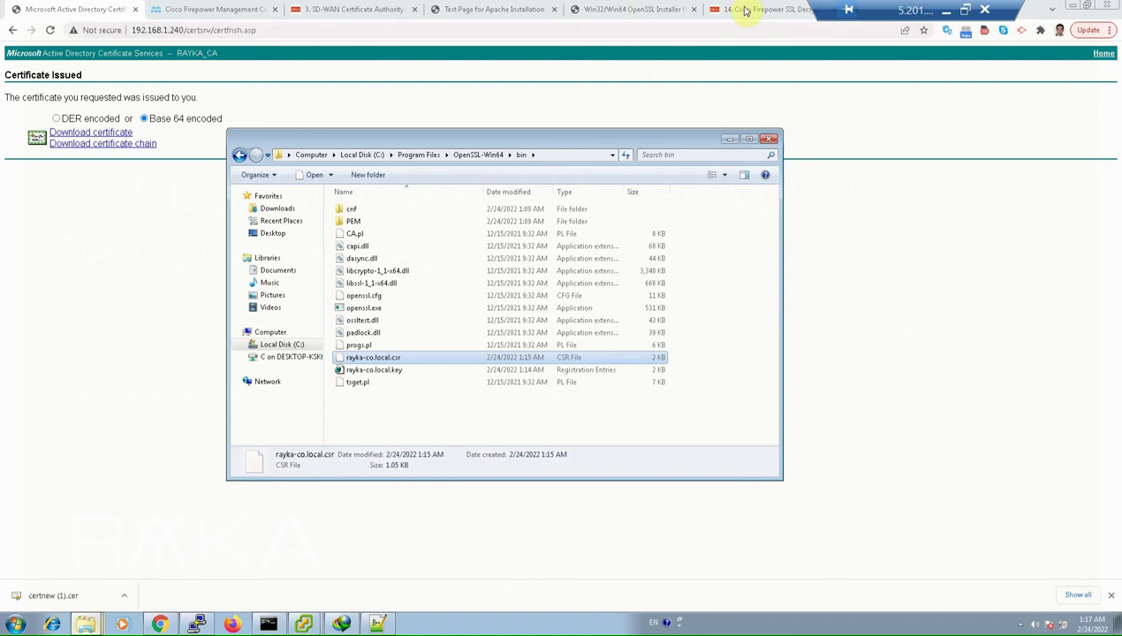
Check the Apache test page's web address, then go back to certificate services
click(629, 10)
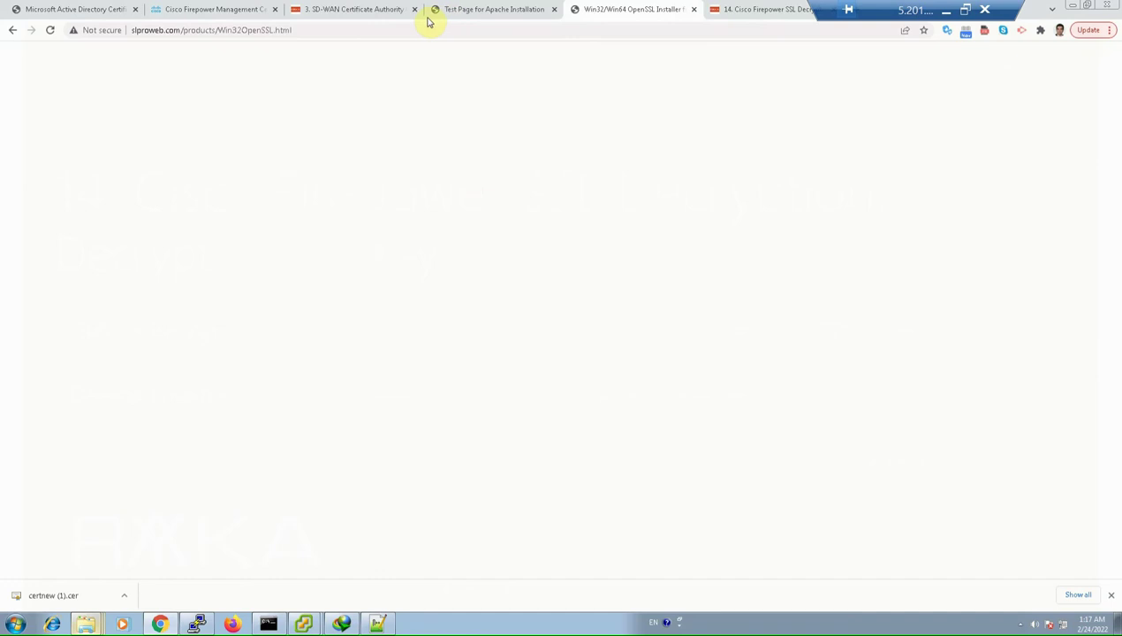
click(446, 10)
click(346, 31)
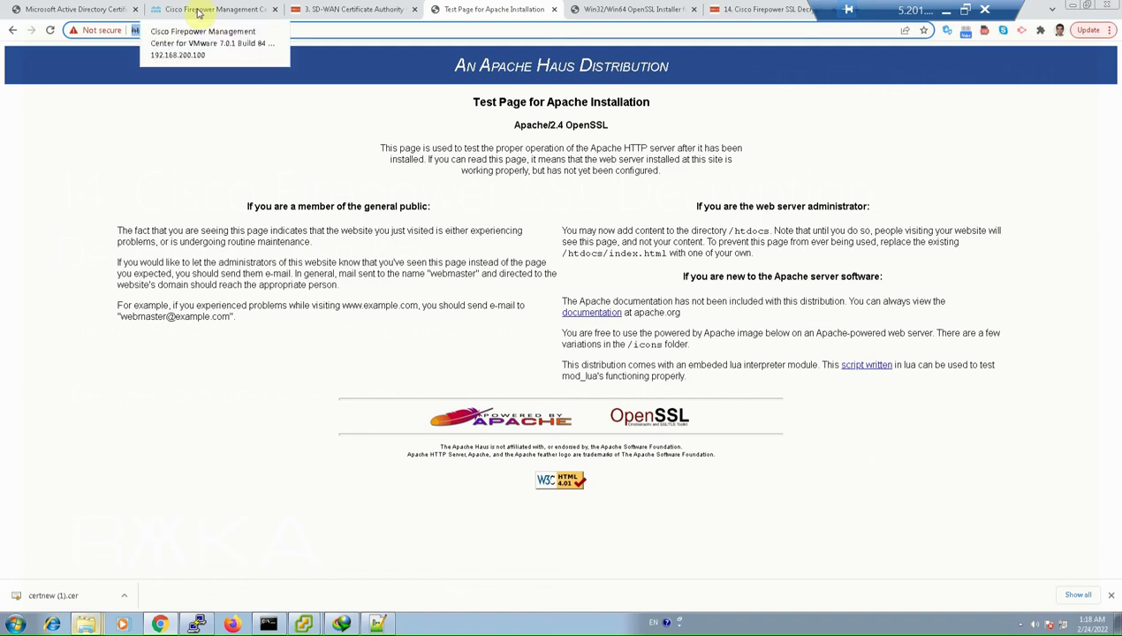
click(84, 10)
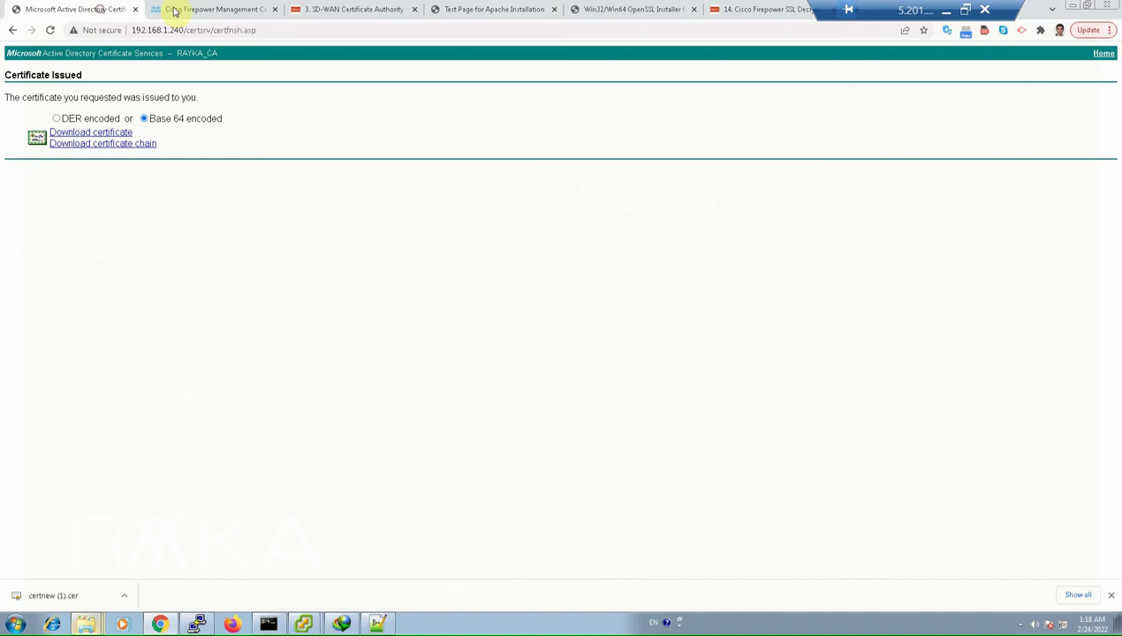
In Firepower, open Object Management and show PKI > Internal Certs
click(255, 9)
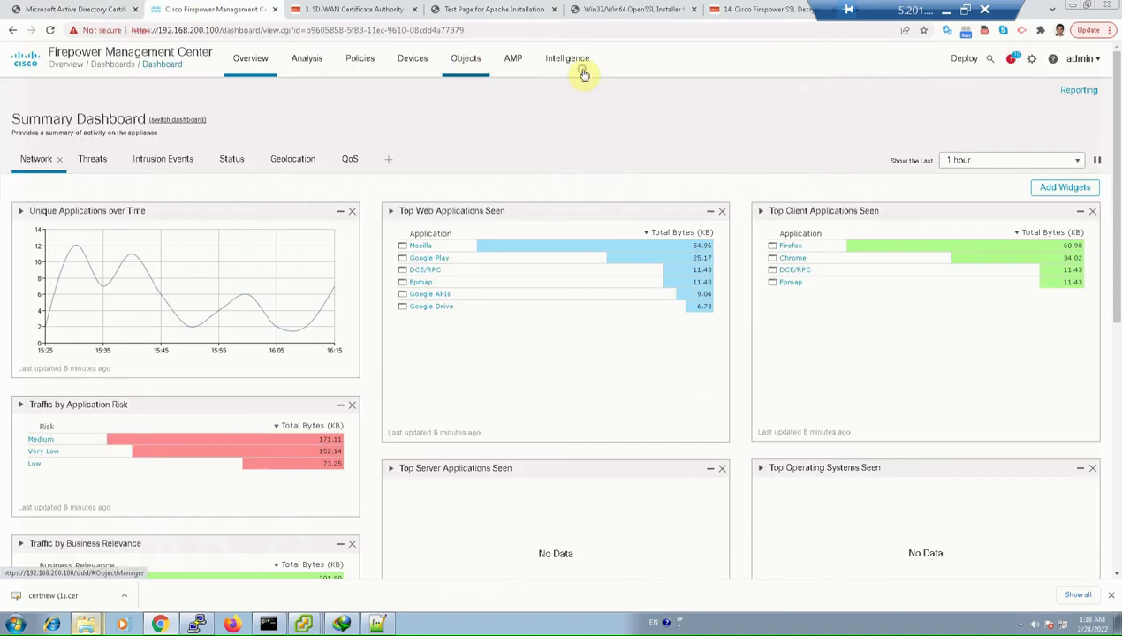
click(477, 94)
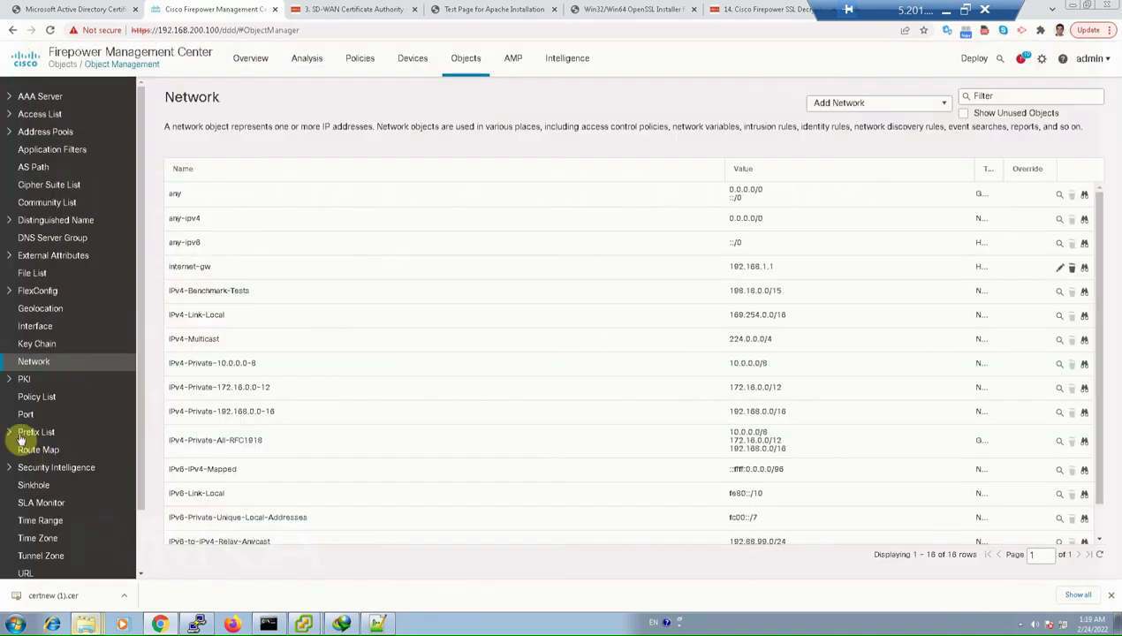
click(14, 383)
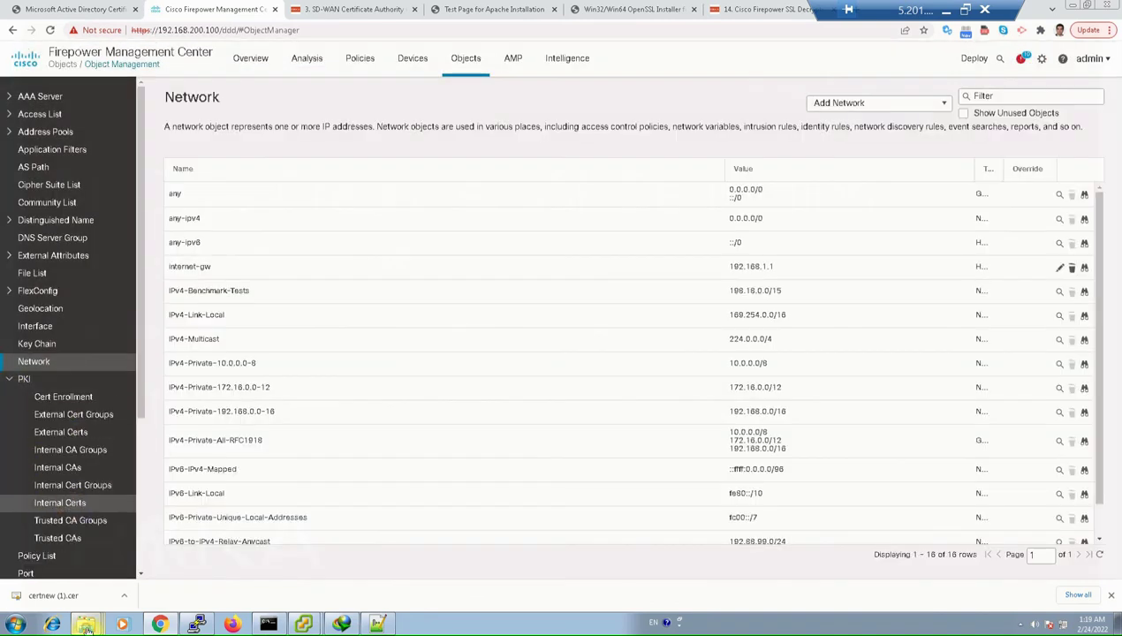
click(106, 502)
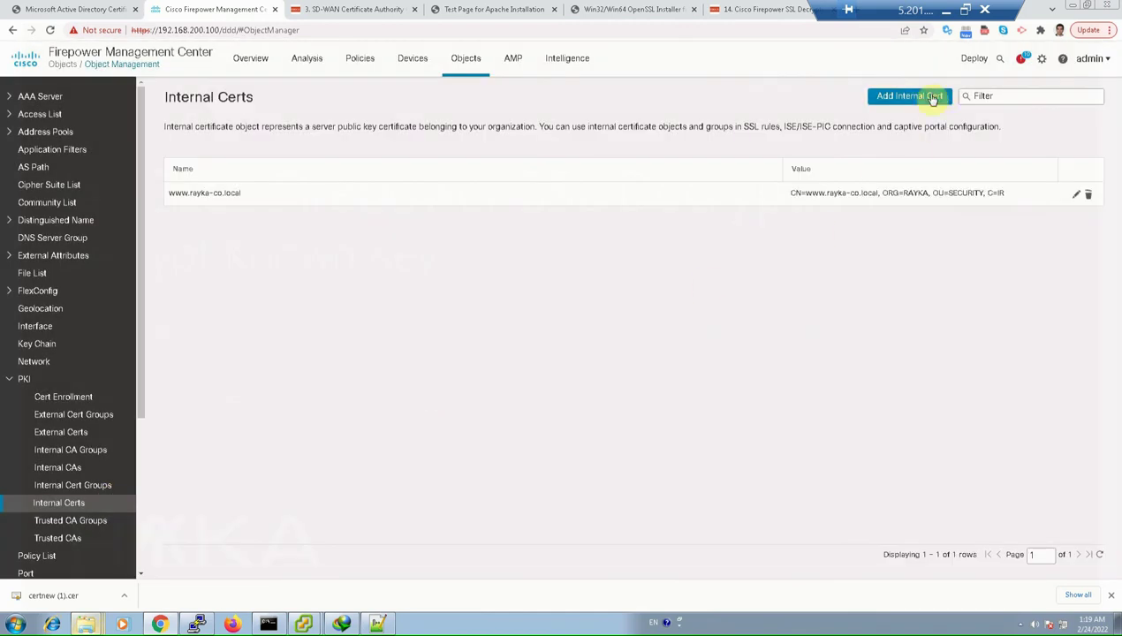
Start an internal certificate named 'ray' with rayka-co.local.csr as certificate data
click(923, 99)
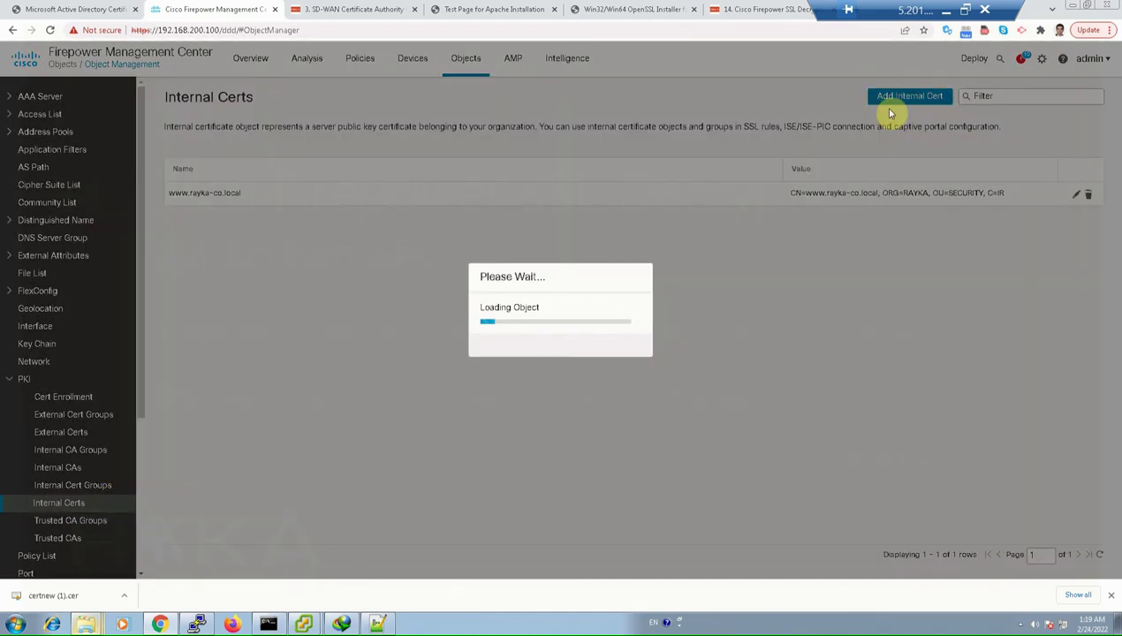
click(451, 208)
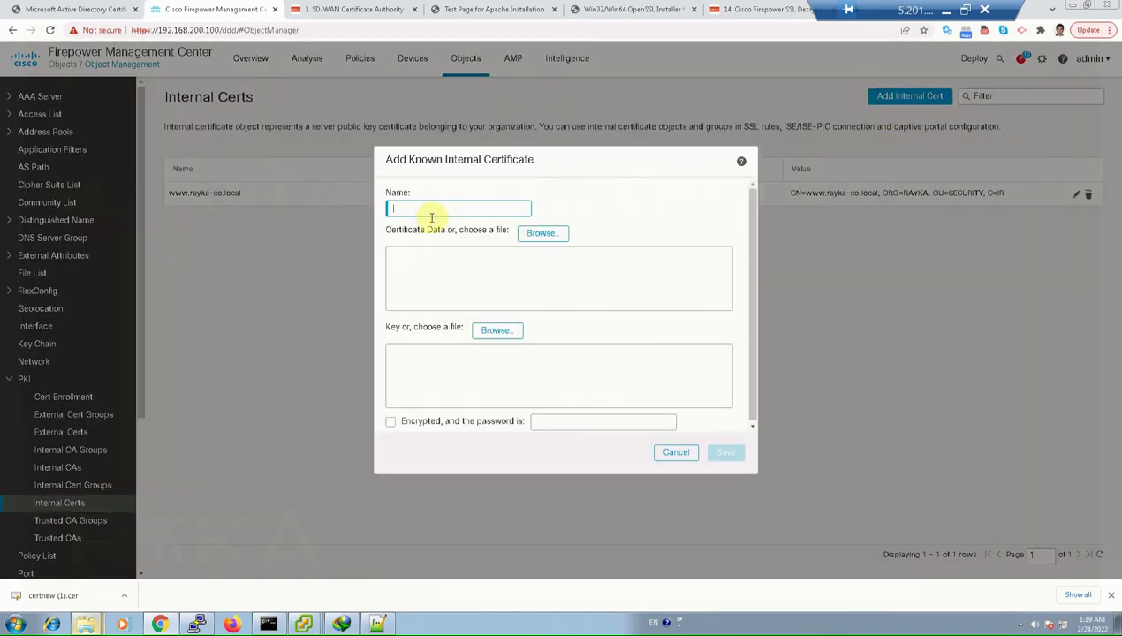
text(rayka-co.local)
click(673, 299)
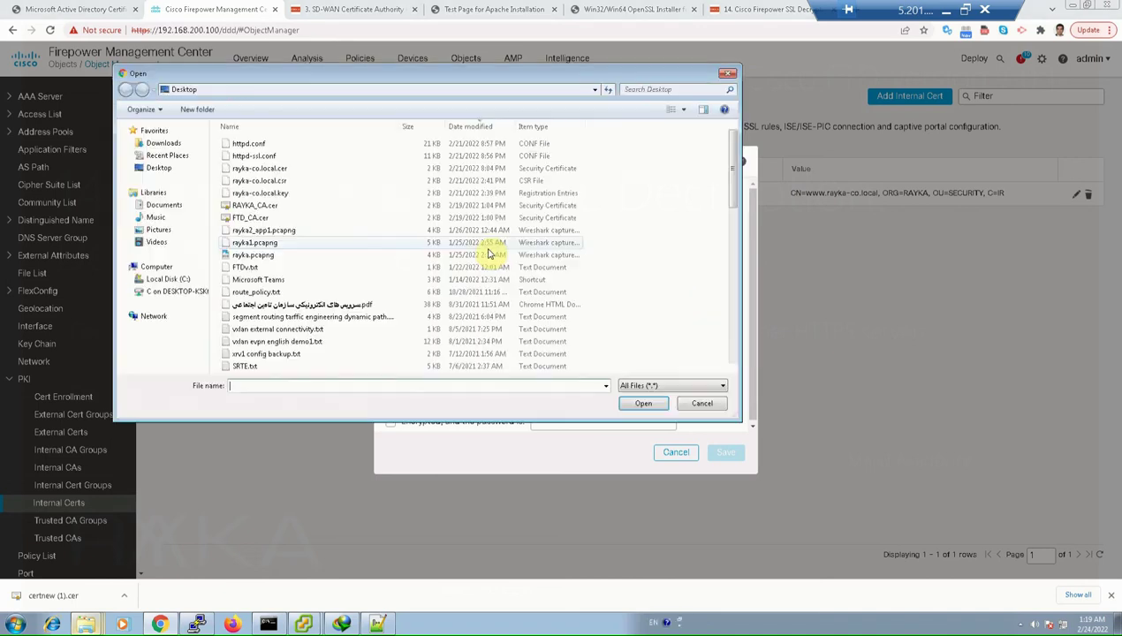
click(258, 169)
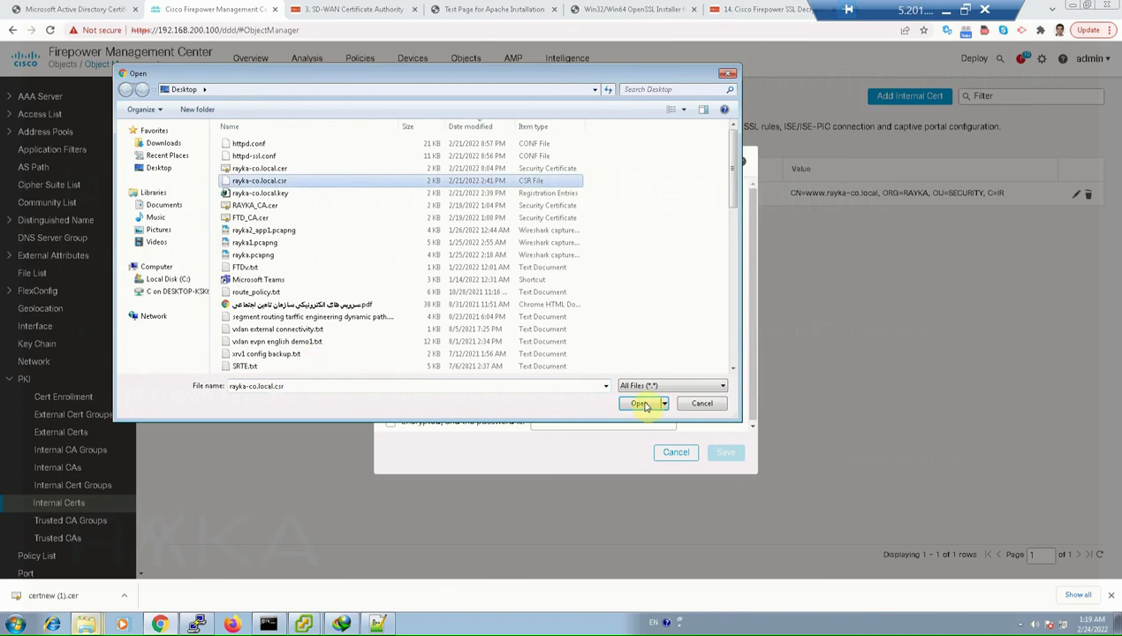
click(639, 402)
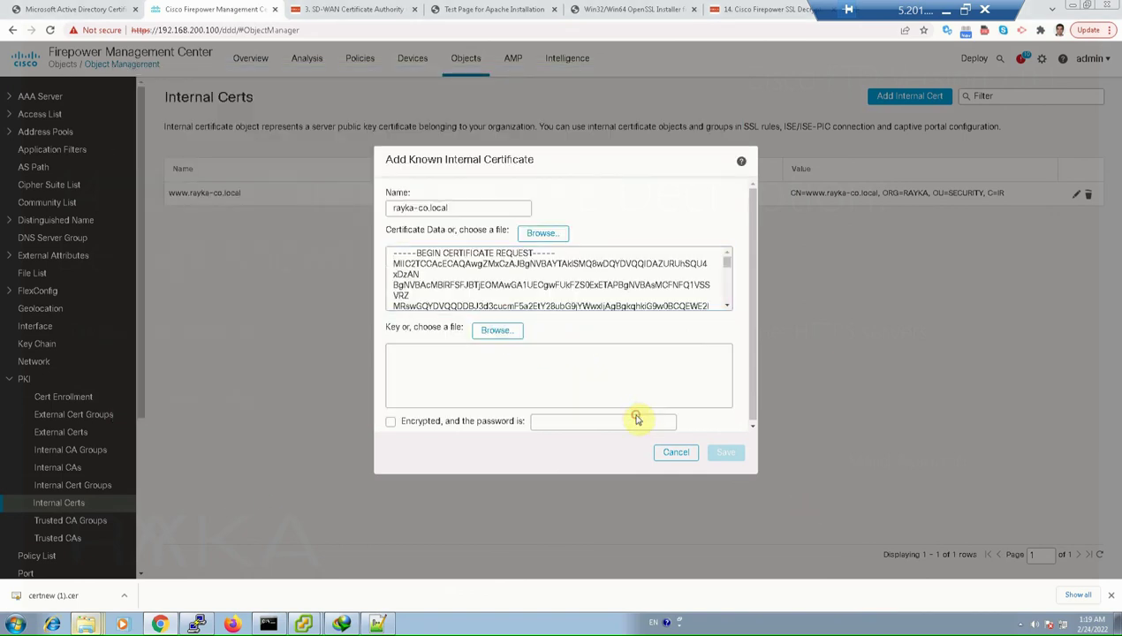
Load rayka-co.local.key as private key, discard the certificate, and open the Trusted CAs list
click(497, 329)
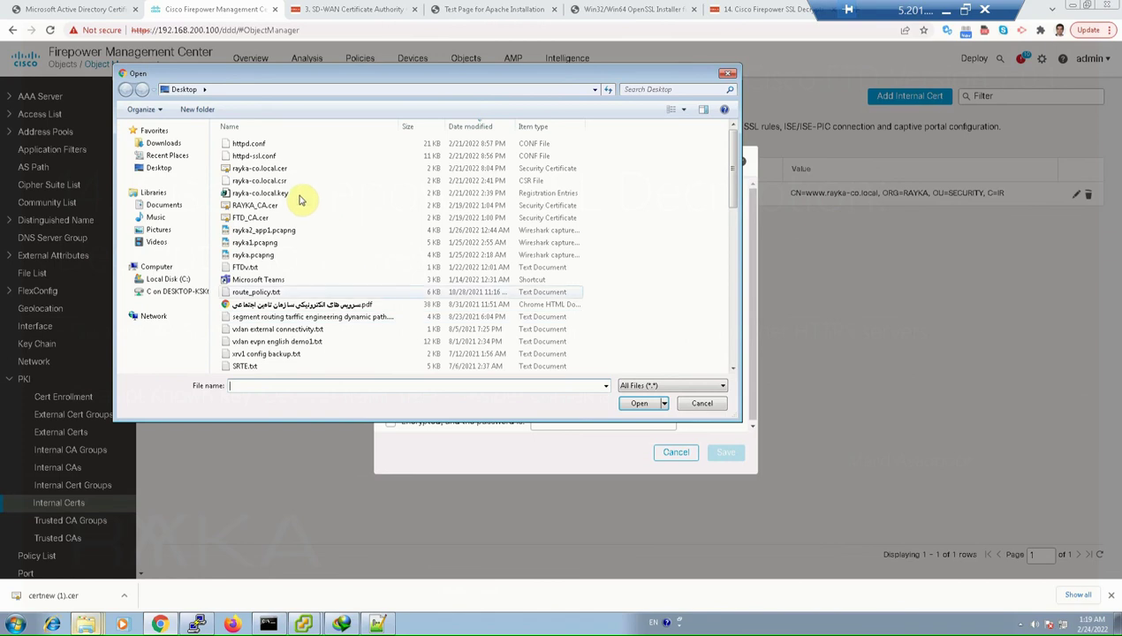
click(265, 194)
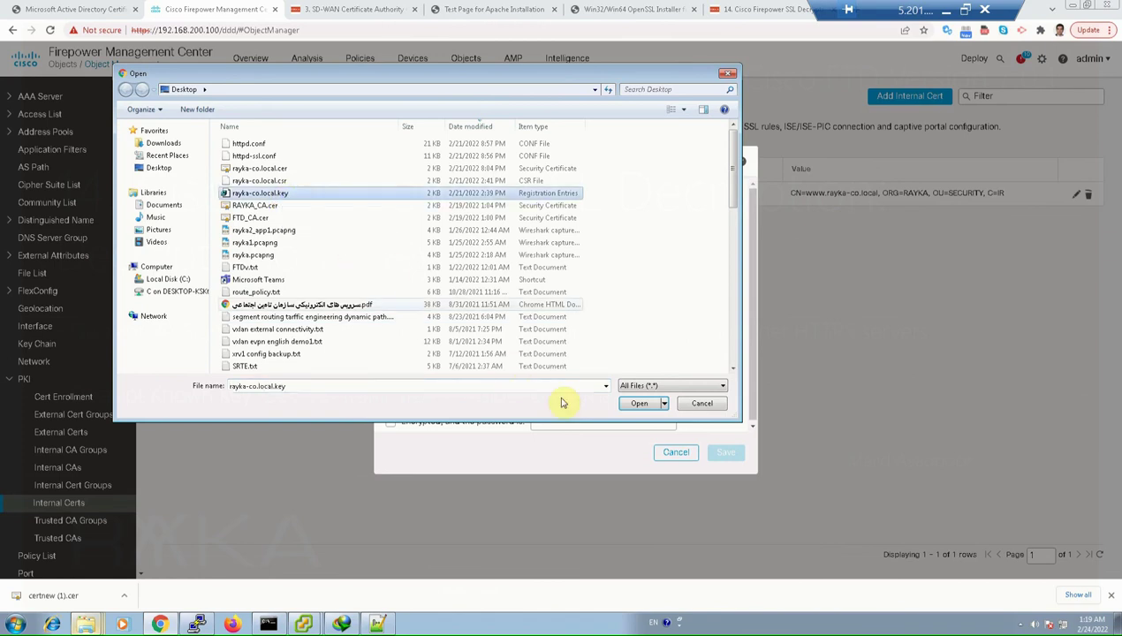
click(638, 403)
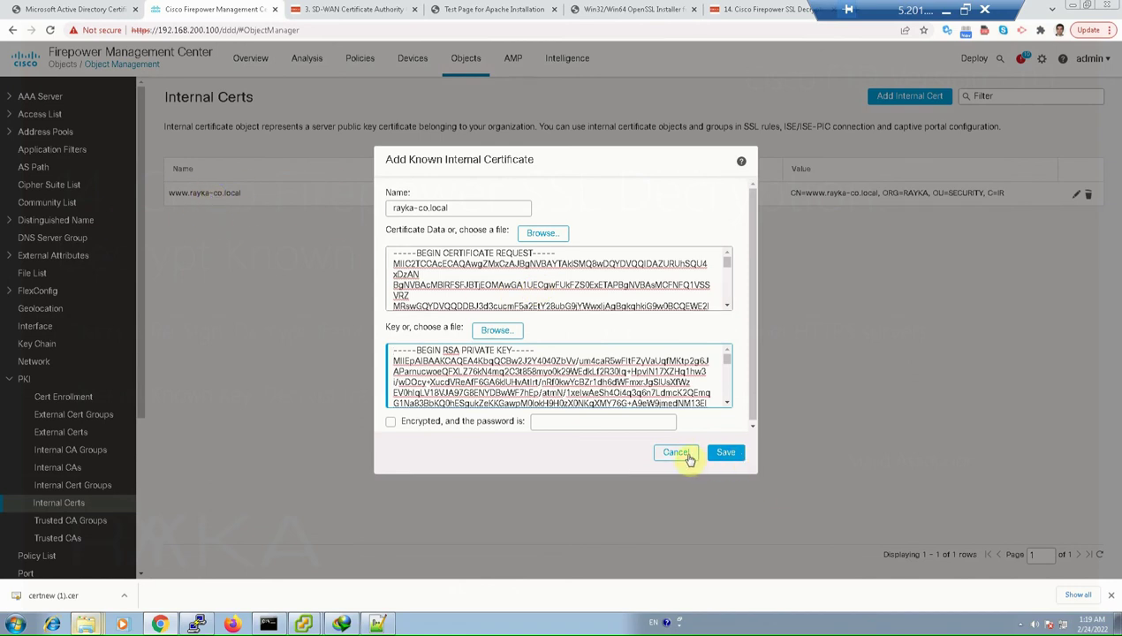
click(687, 455)
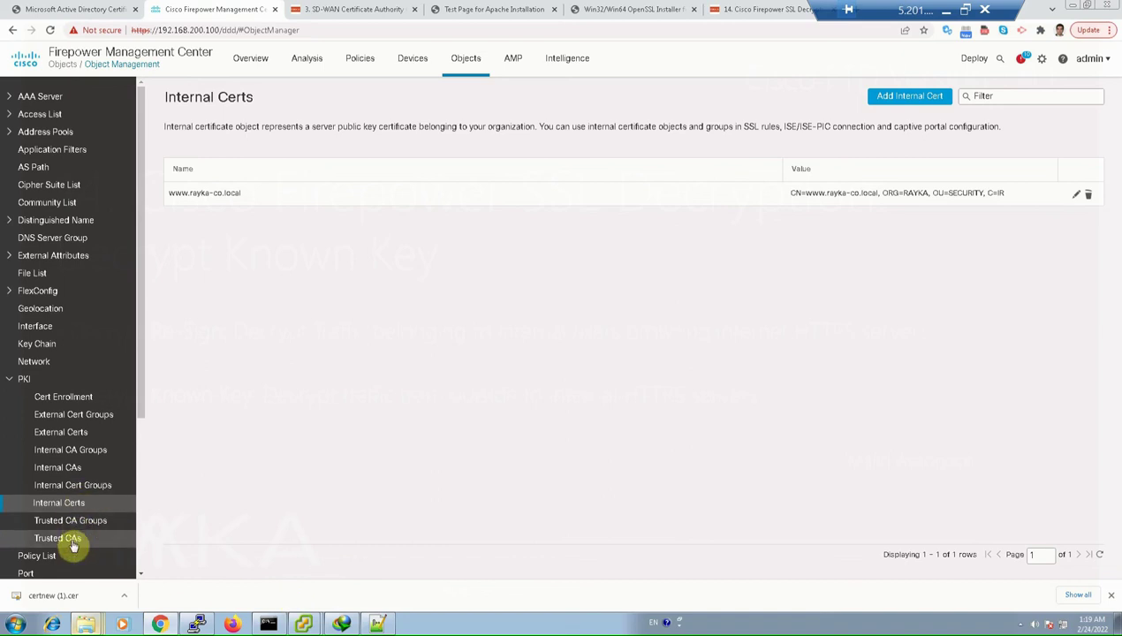
click(73, 542)
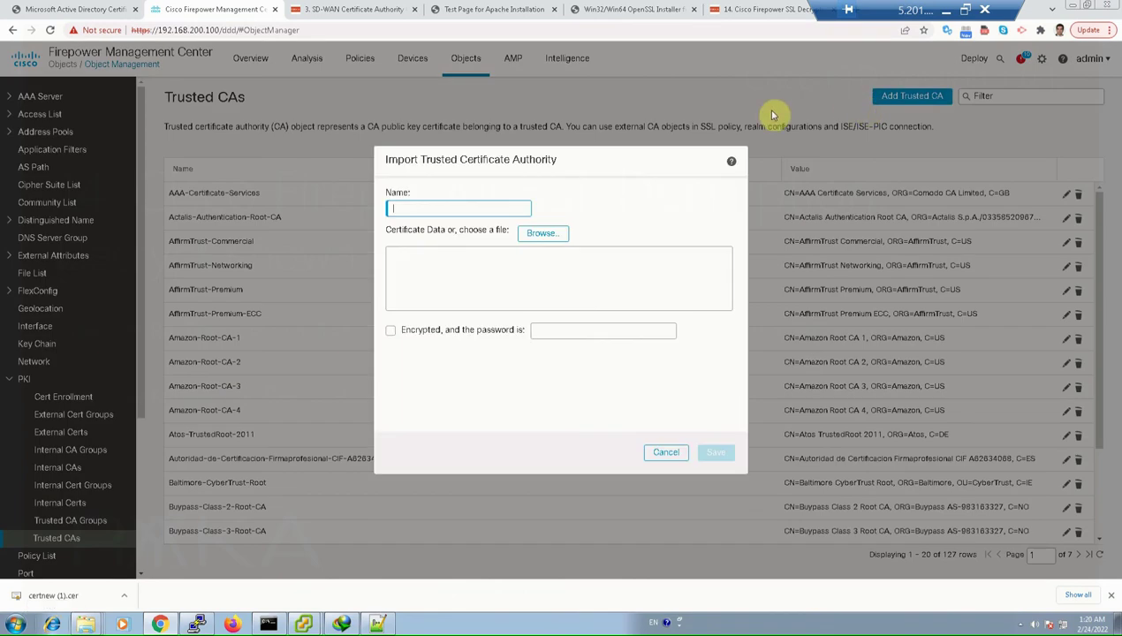
From the certsrv welcome page, download the RAYKA_CA certificate with Base 64 encoding
click(109, 10)
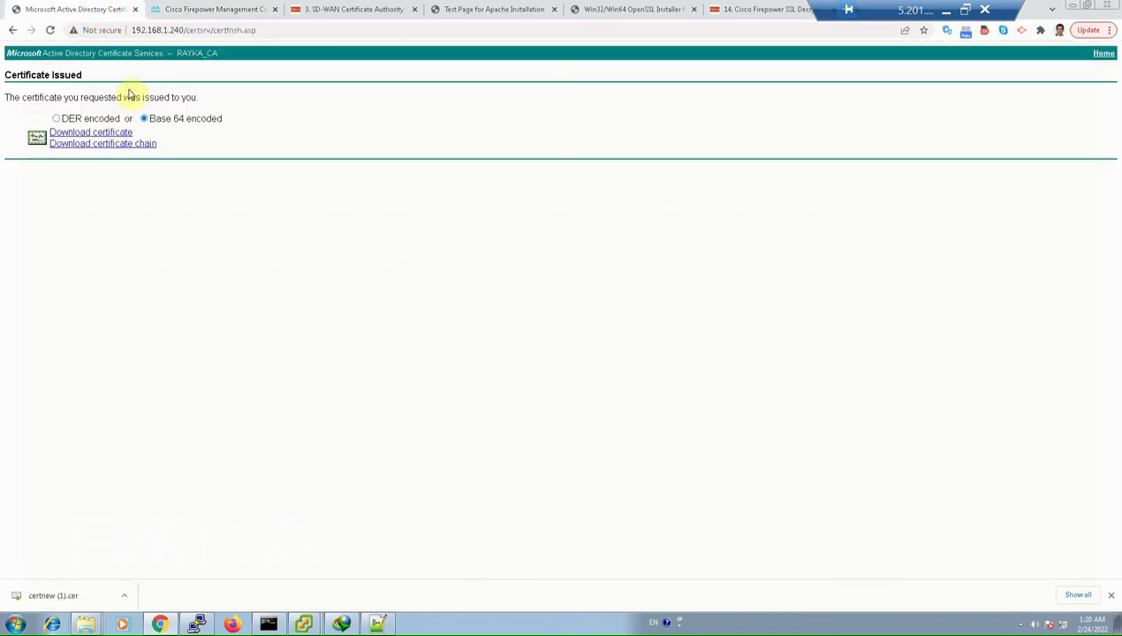
double_click(264, 31)
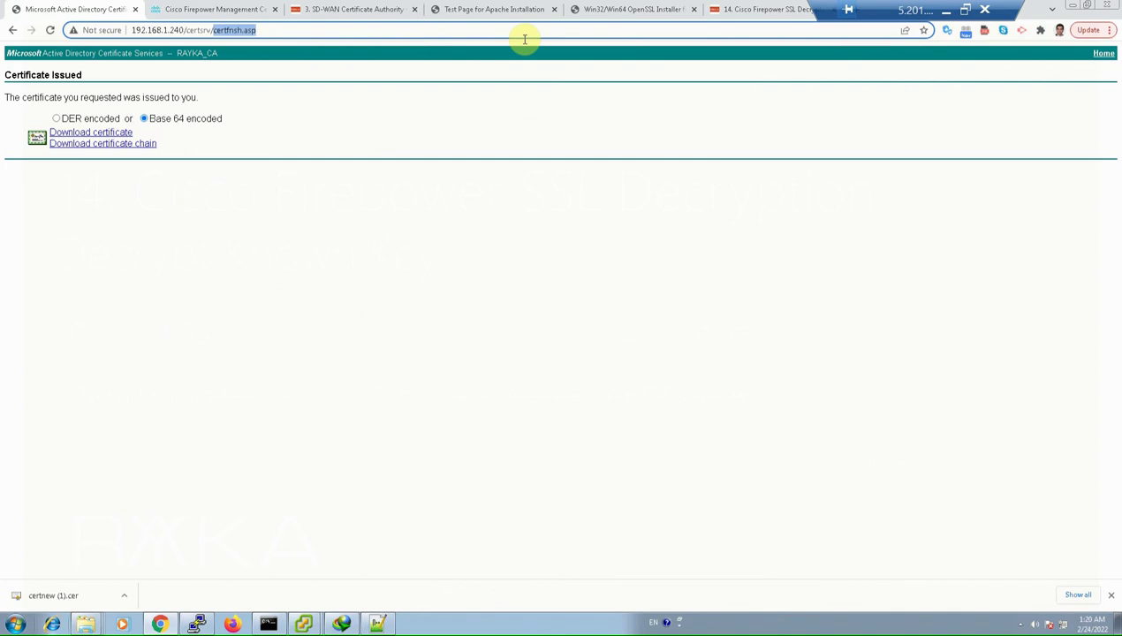
key(BackSpace)
key(Return)
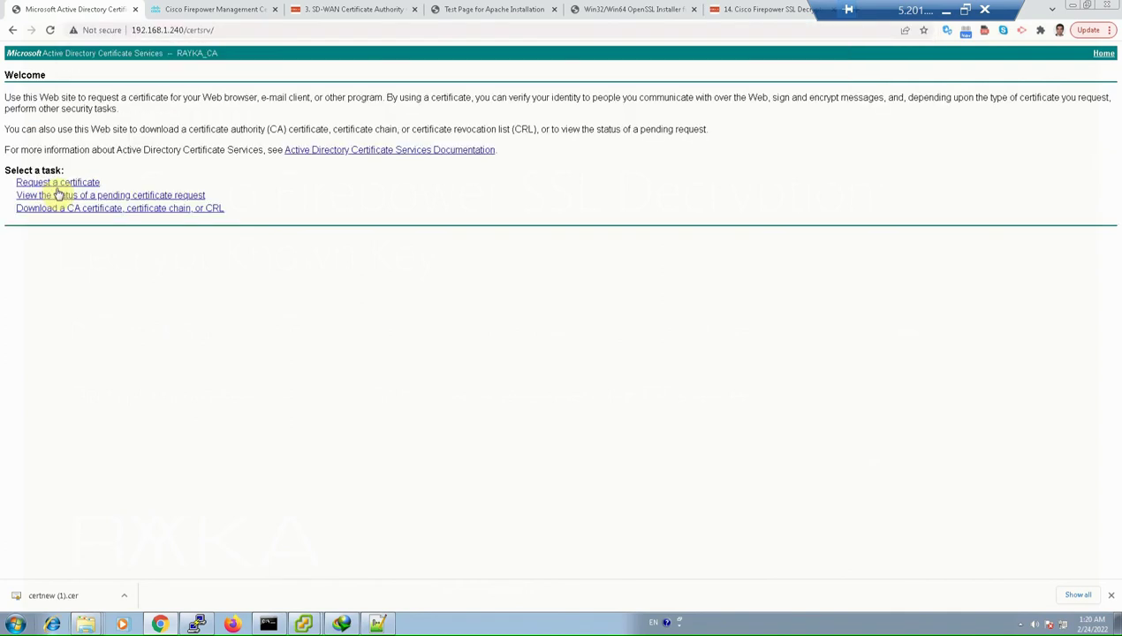
click(66, 208)
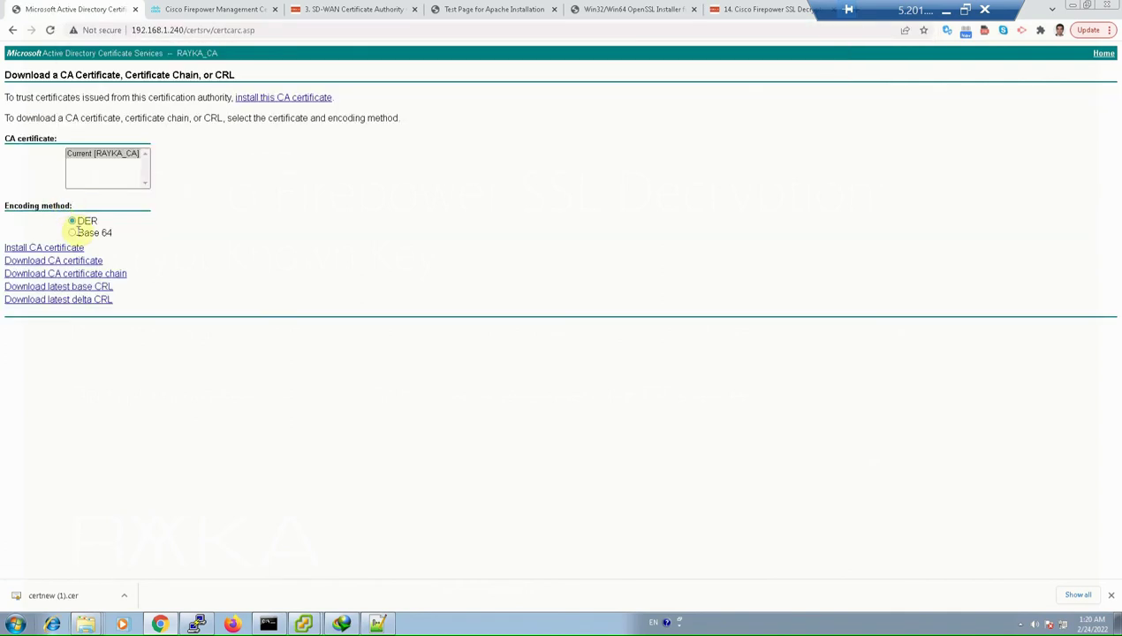
click(71, 233)
click(60, 260)
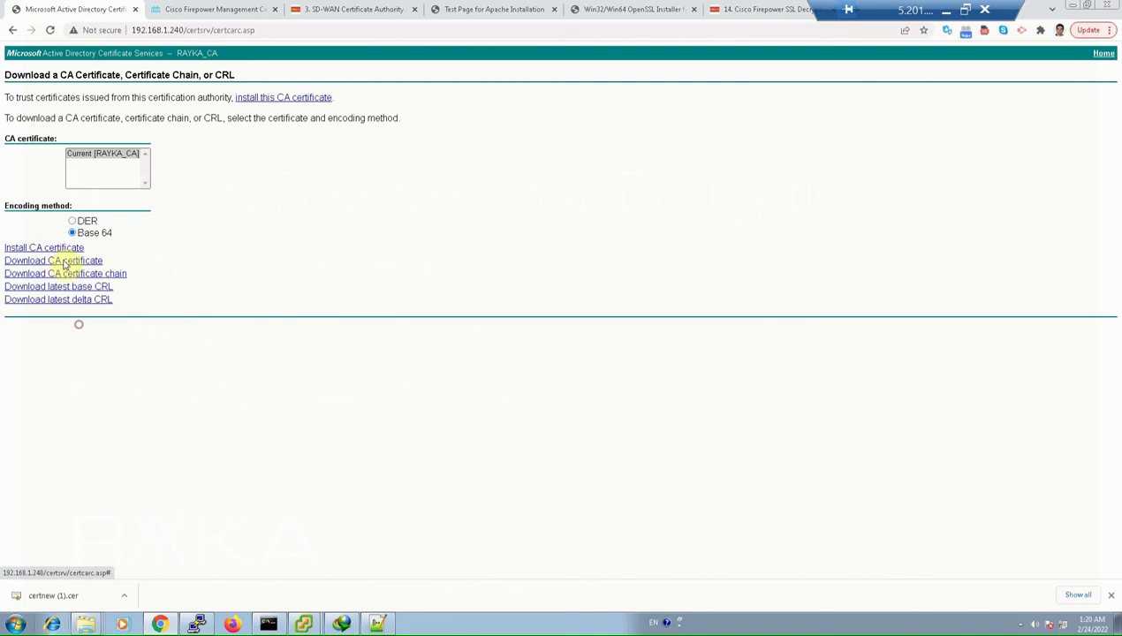
Locate the downloaded RAYKA_CA.cer in its folder, then return to Firepower
click(126, 597)
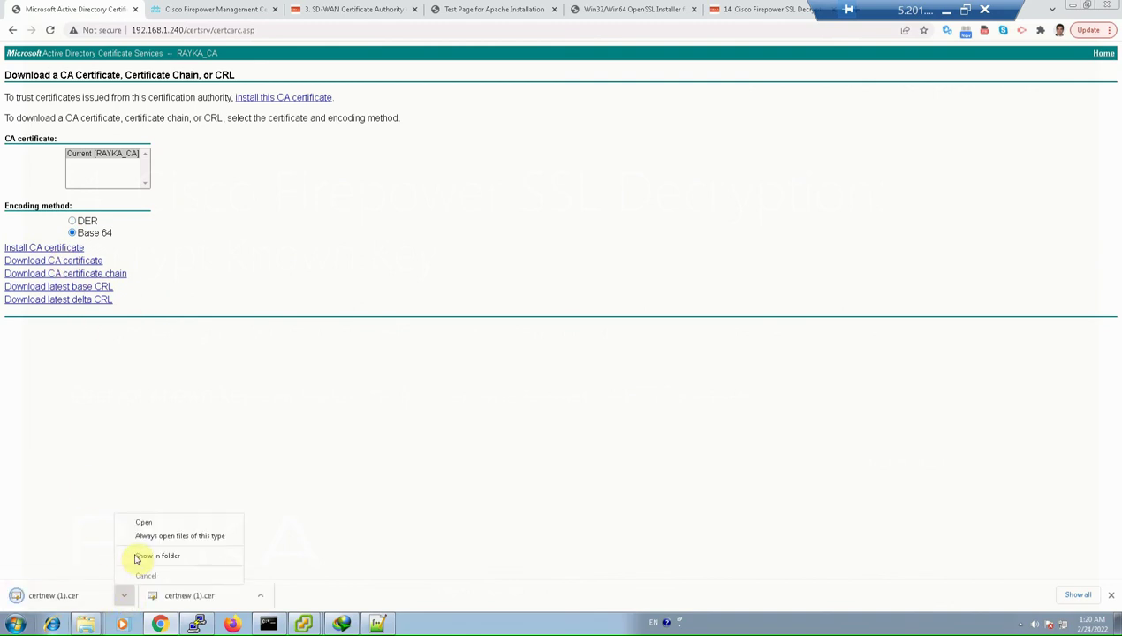
click(155, 556)
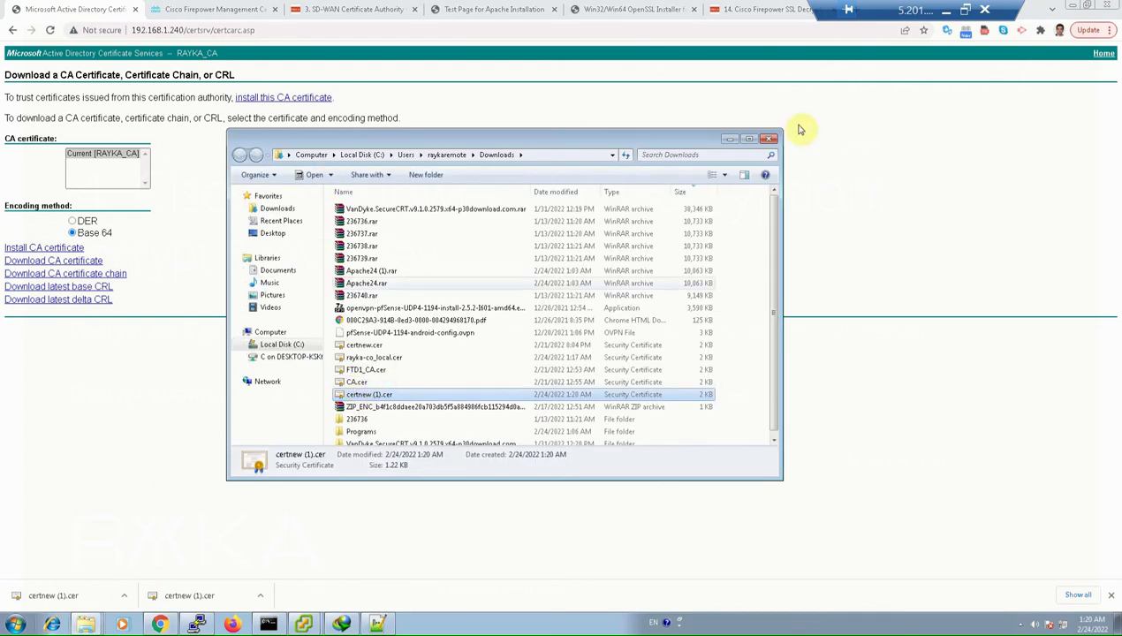
click(735, 79)
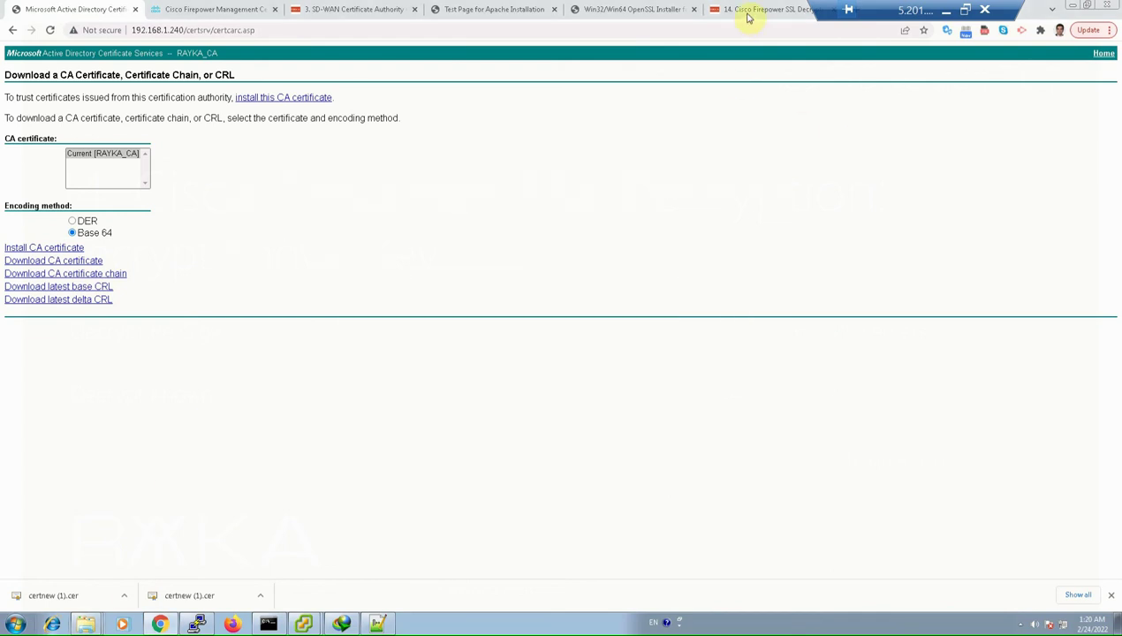
click(281, 10)
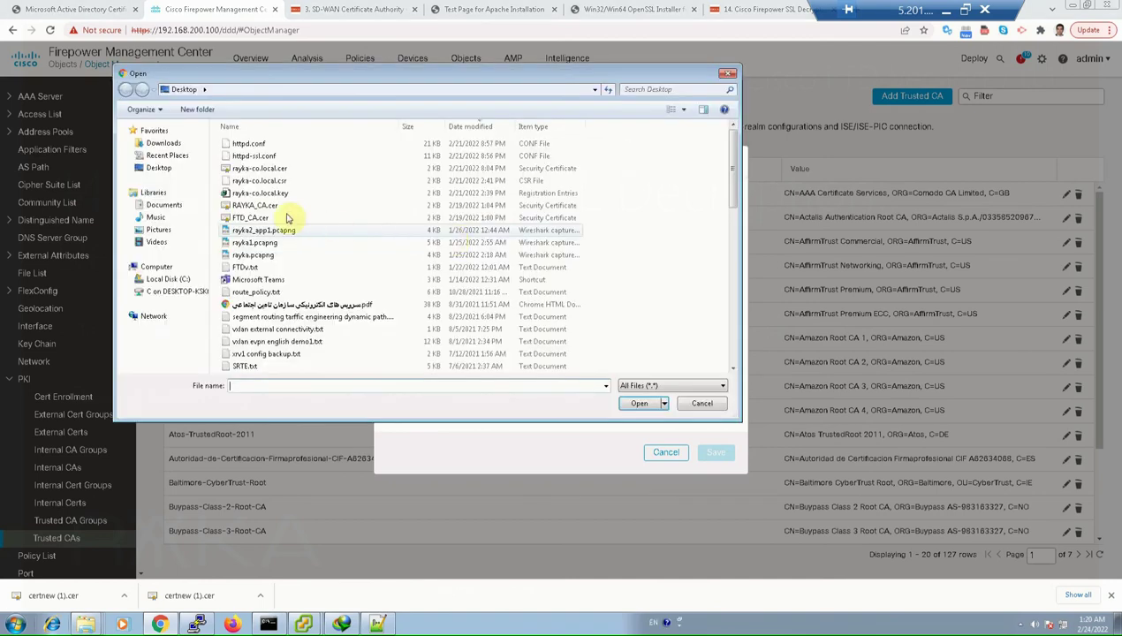
Select RAYKA_CA.cer, cancel the trusted CA import, and bring up the Apache test page
double_click(255, 206)
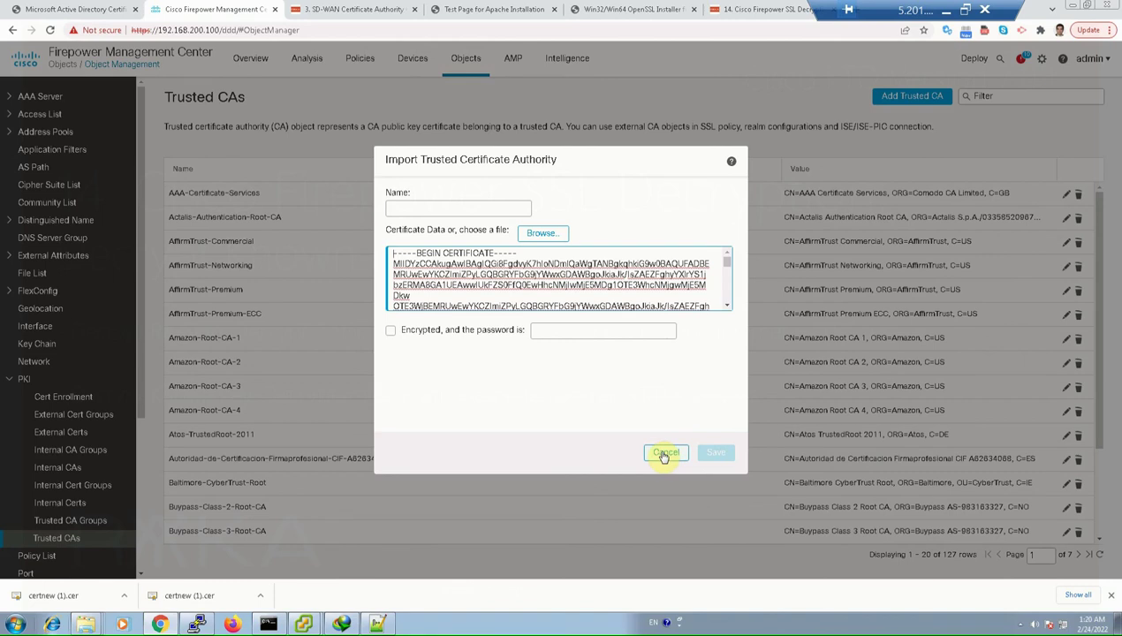
click(1020, 95)
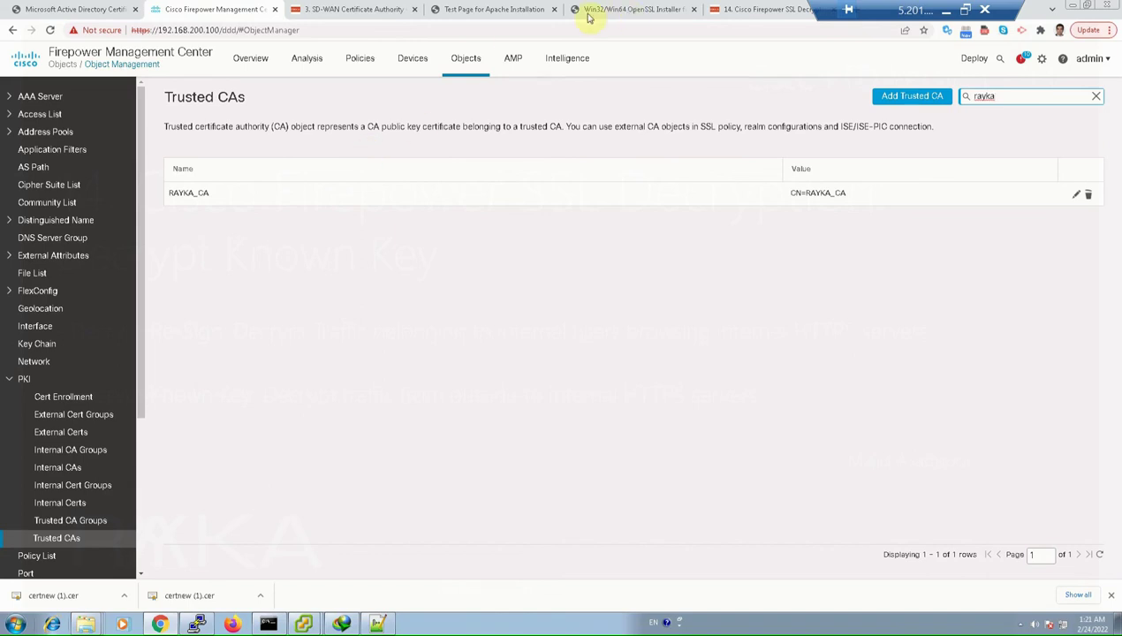
click(491, 10)
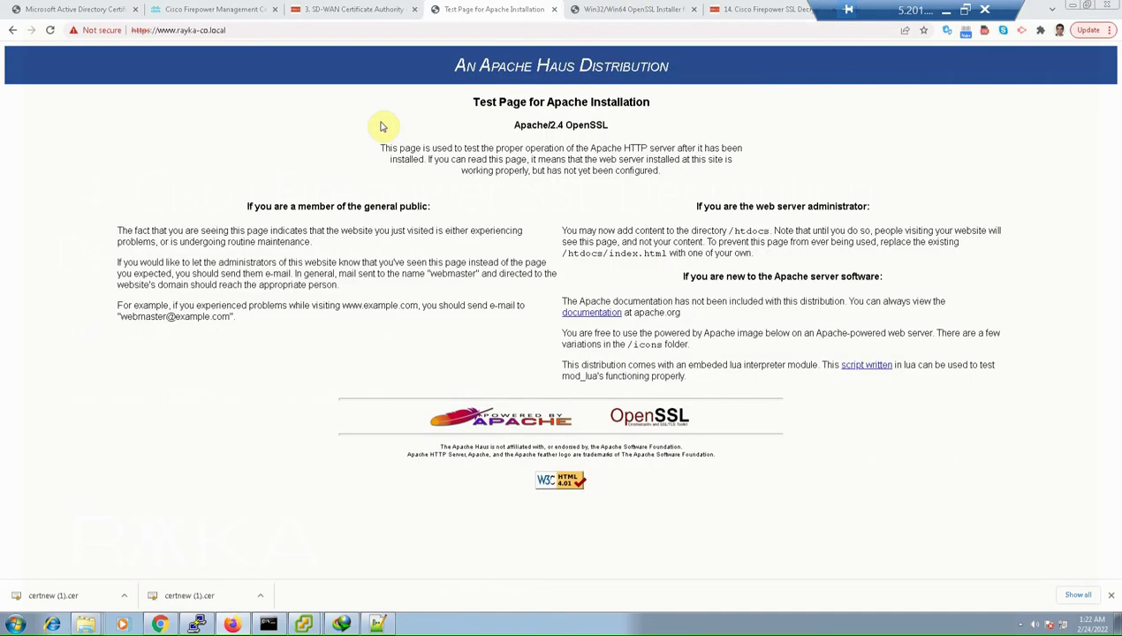
Open SSL Policy 1 and edit its rayka-co.local rule
click(181, 11)
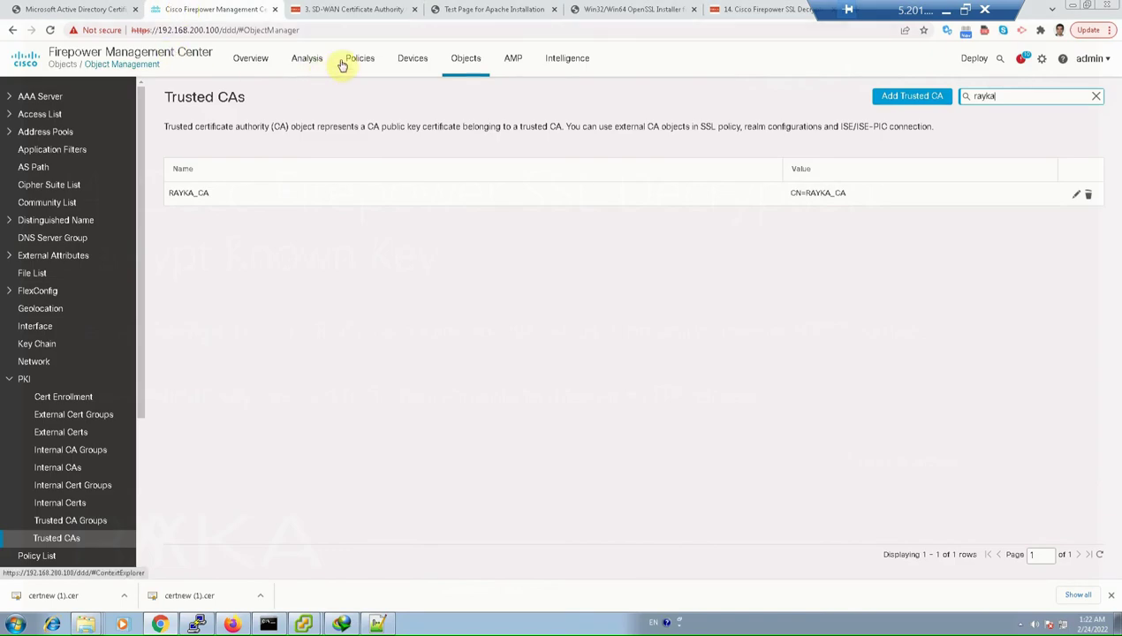
mouse_move(362, 72)
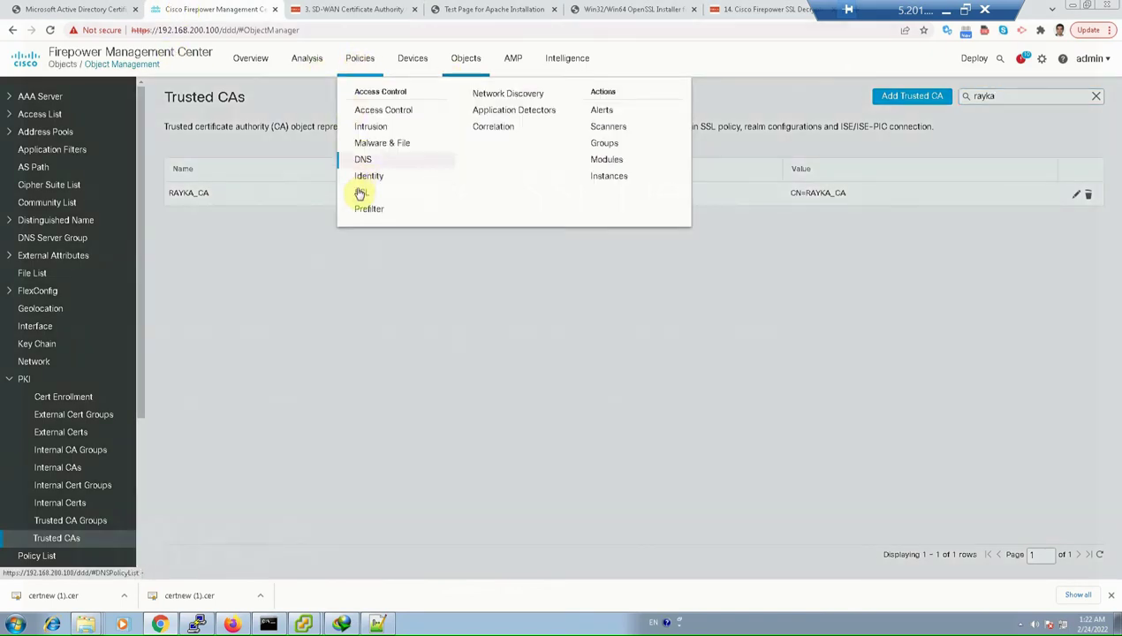
click(361, 193)
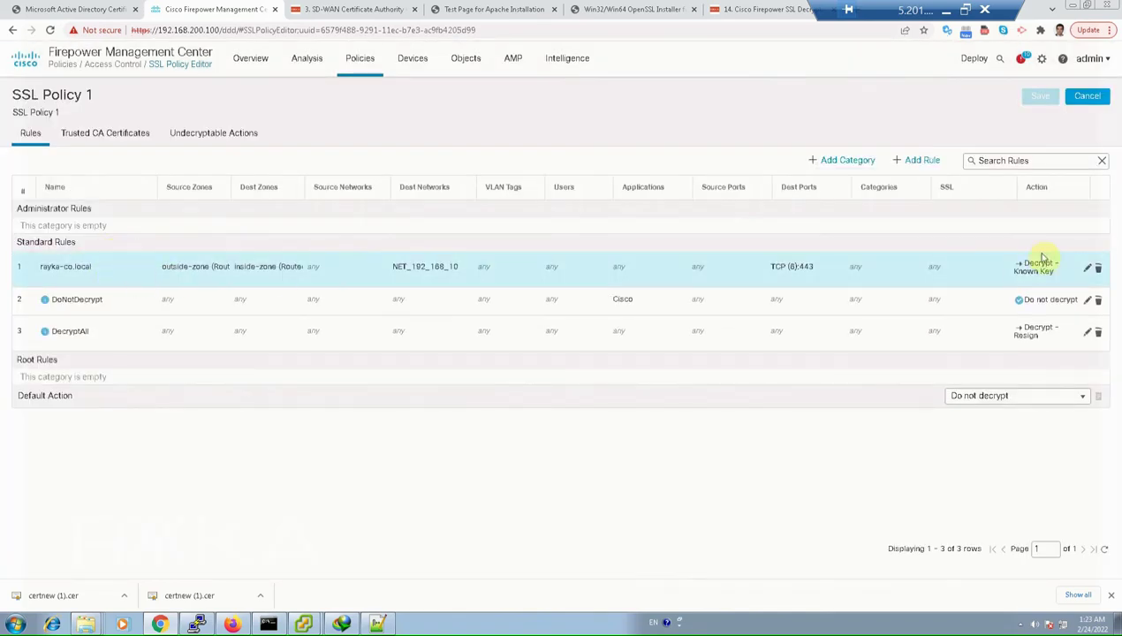
click(1082, 267)
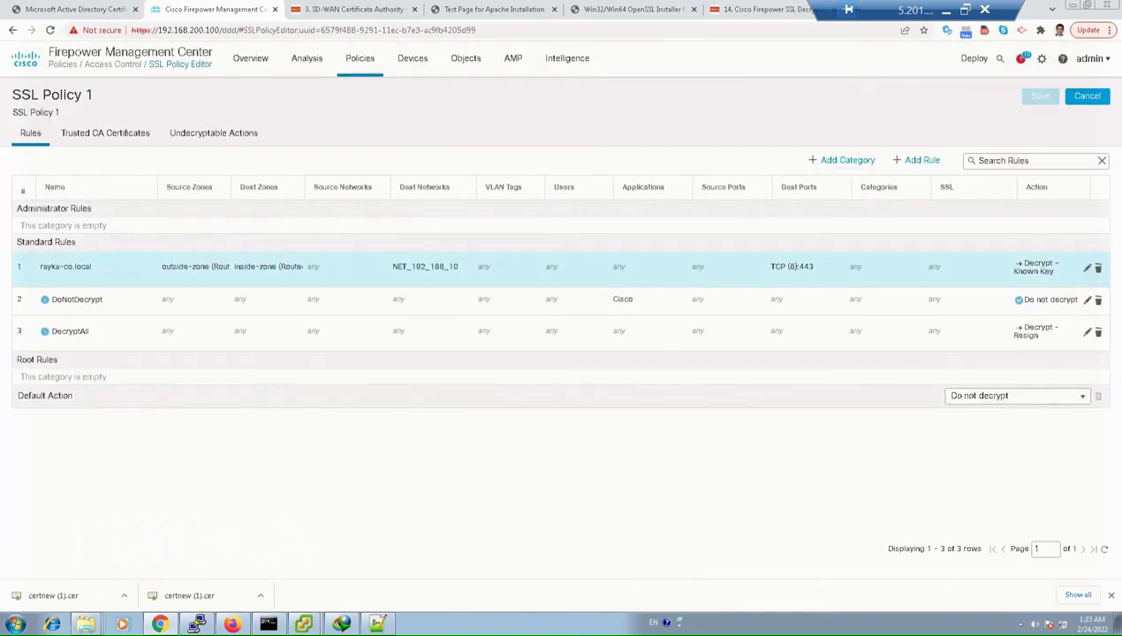
click(1085, 267)
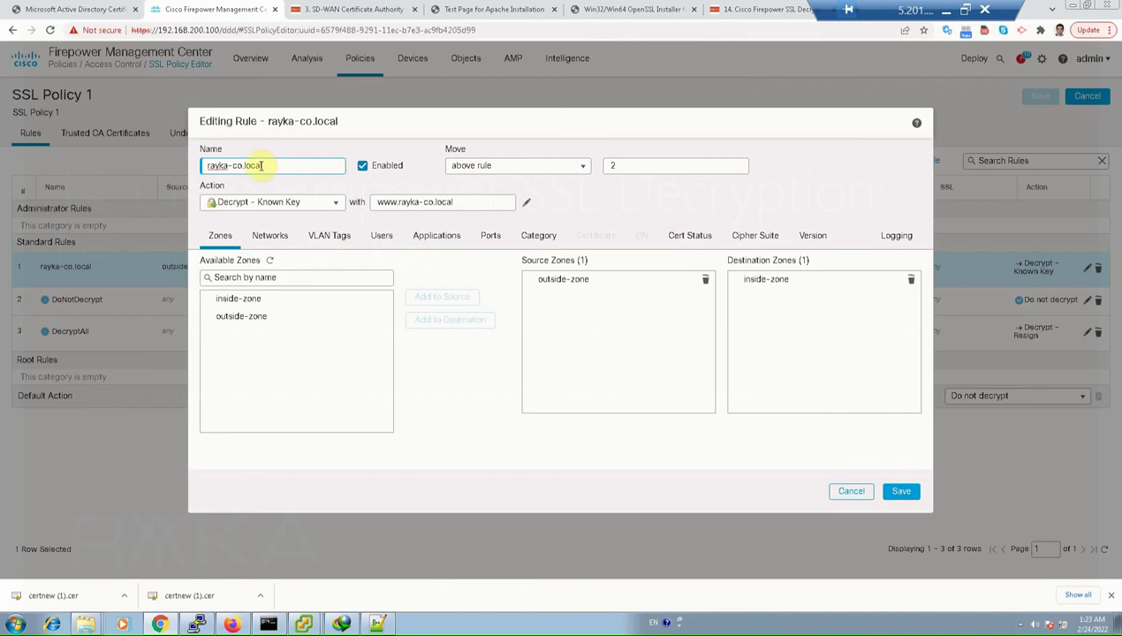
click(337, 203)
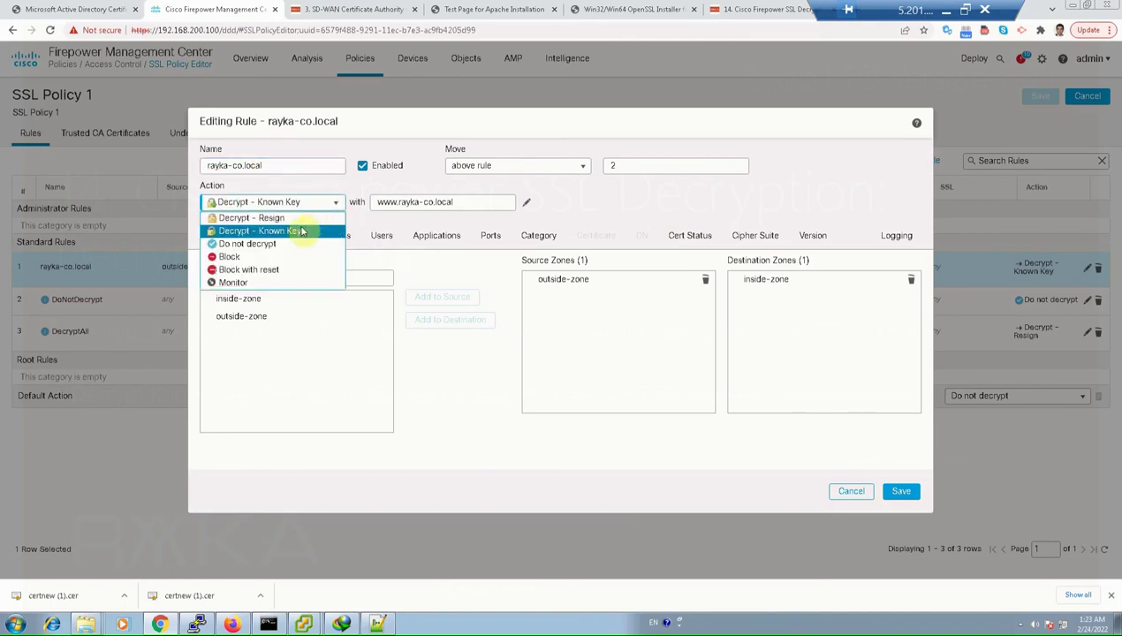
click(279, 231)
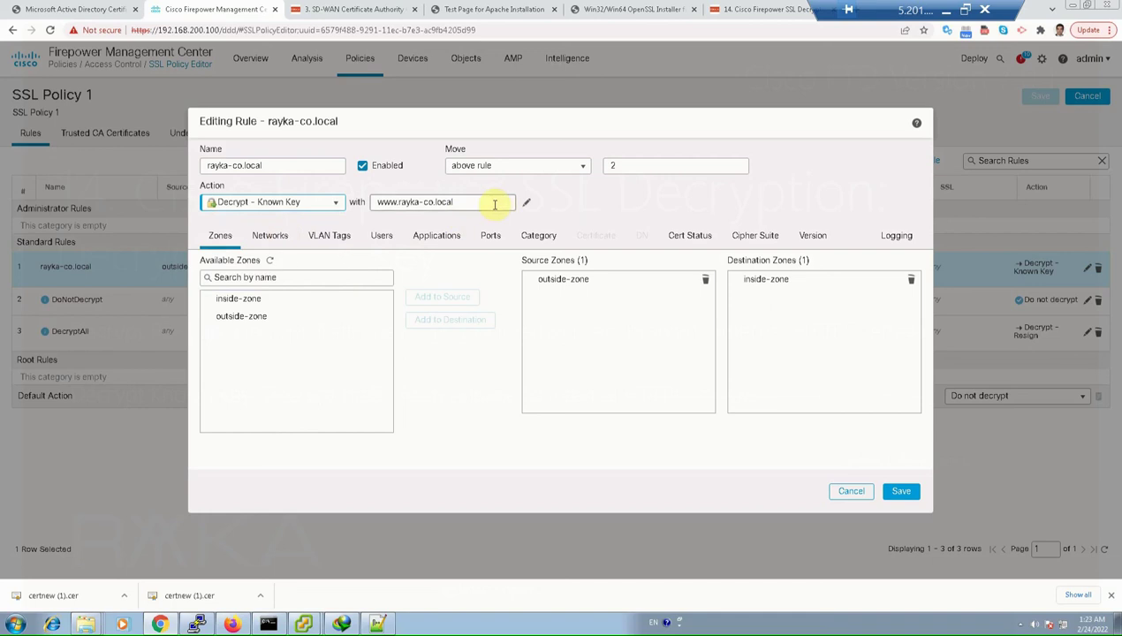
click(525, 202)
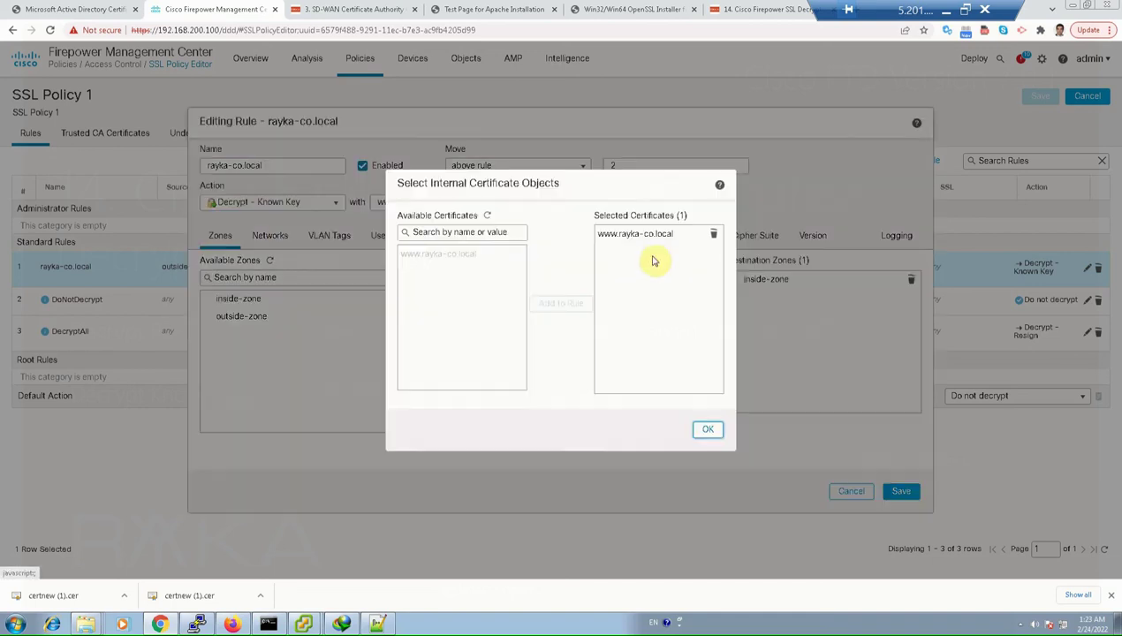
click(442, 255)
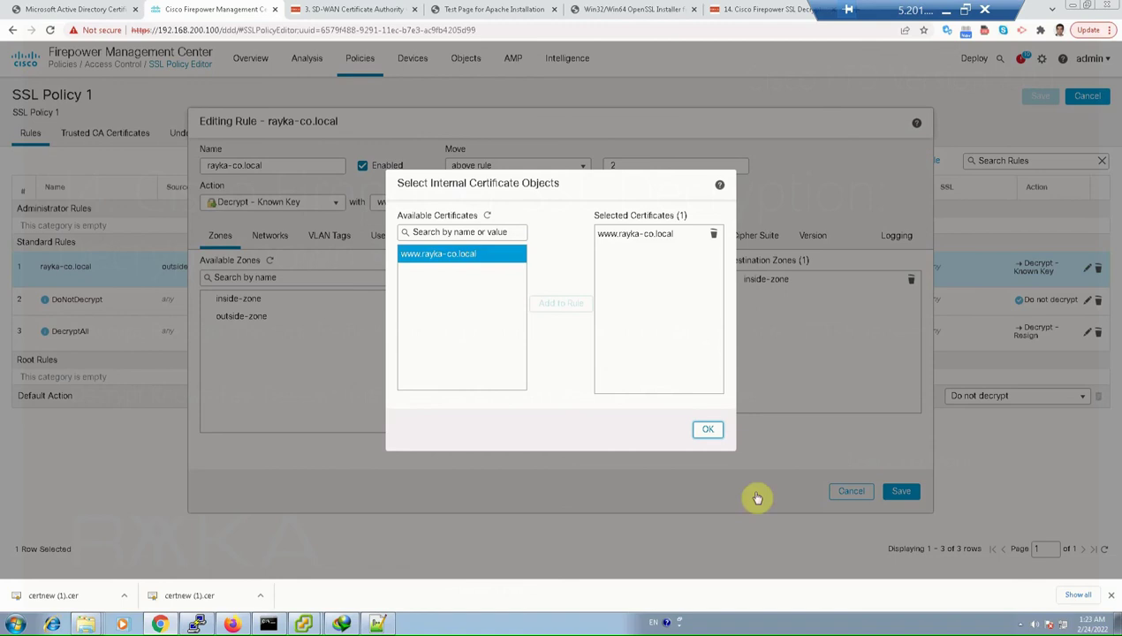
click(710, 431)
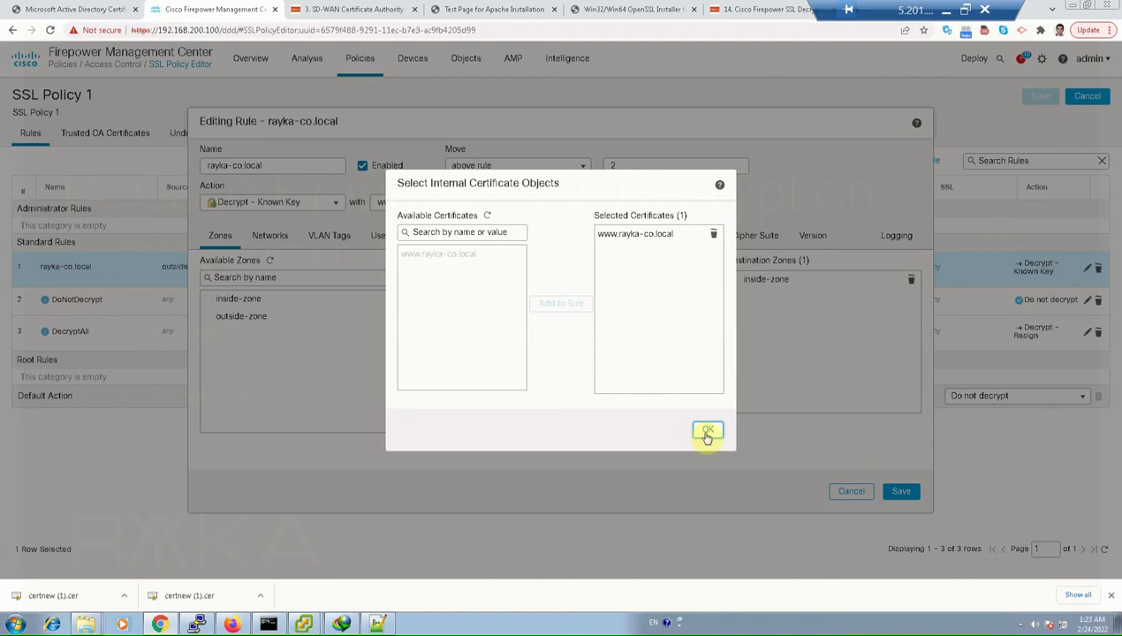
click(707, 432)
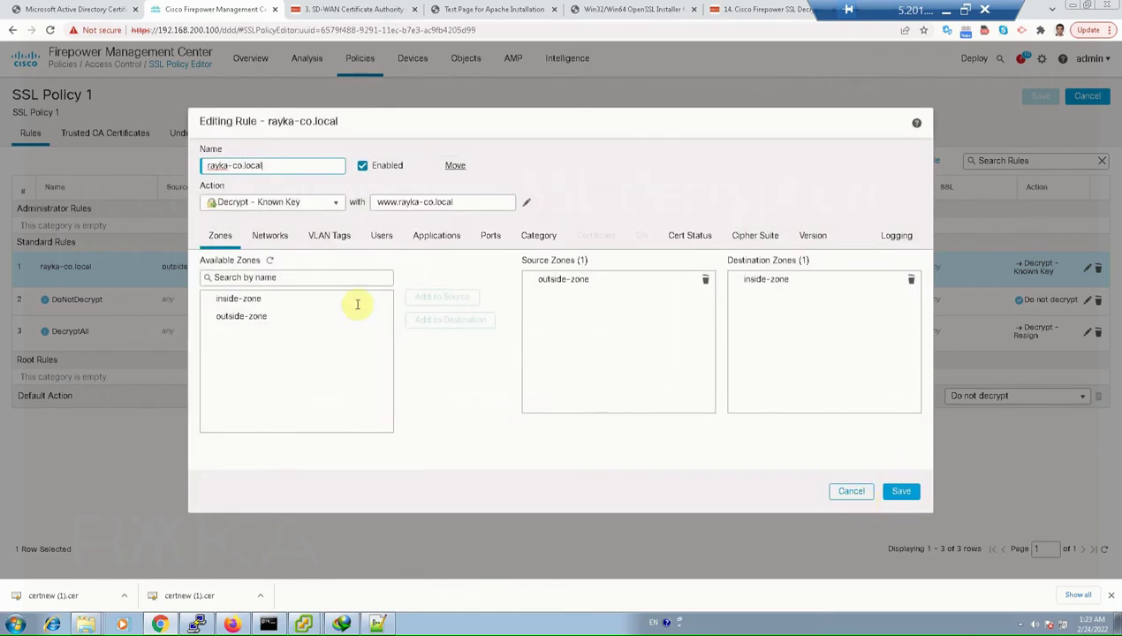
Review the rule's zones, destination network NET_192_168_10, applications, ports and logging, then cancel
click(539, 281)
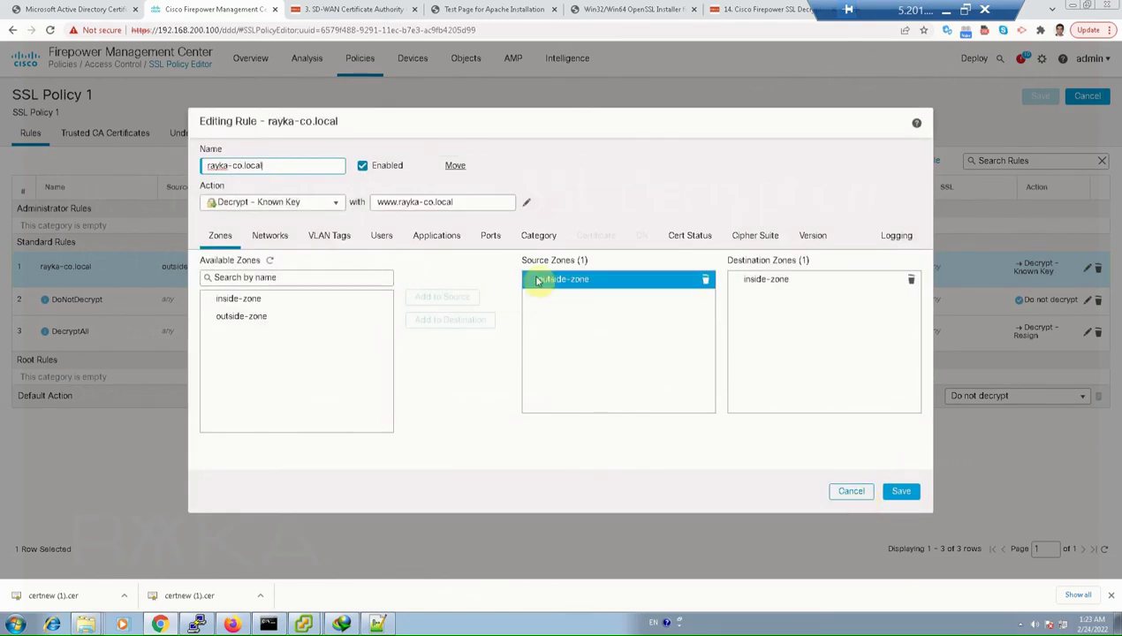
click(776, 294)
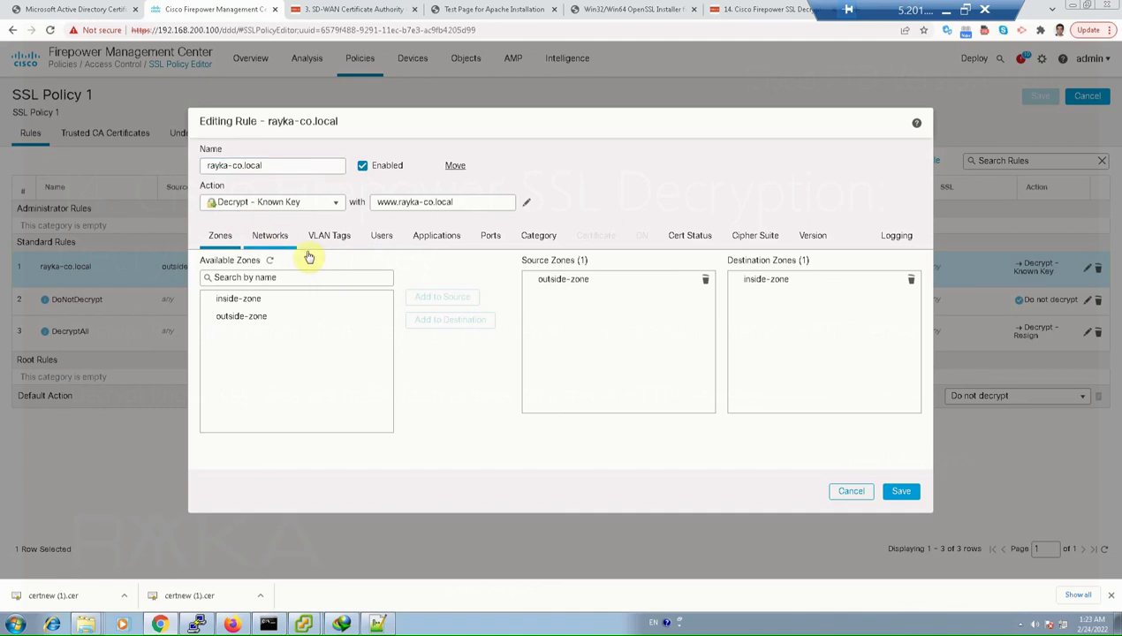
click(280, 238)
click(760, 281)
click(777, 297)
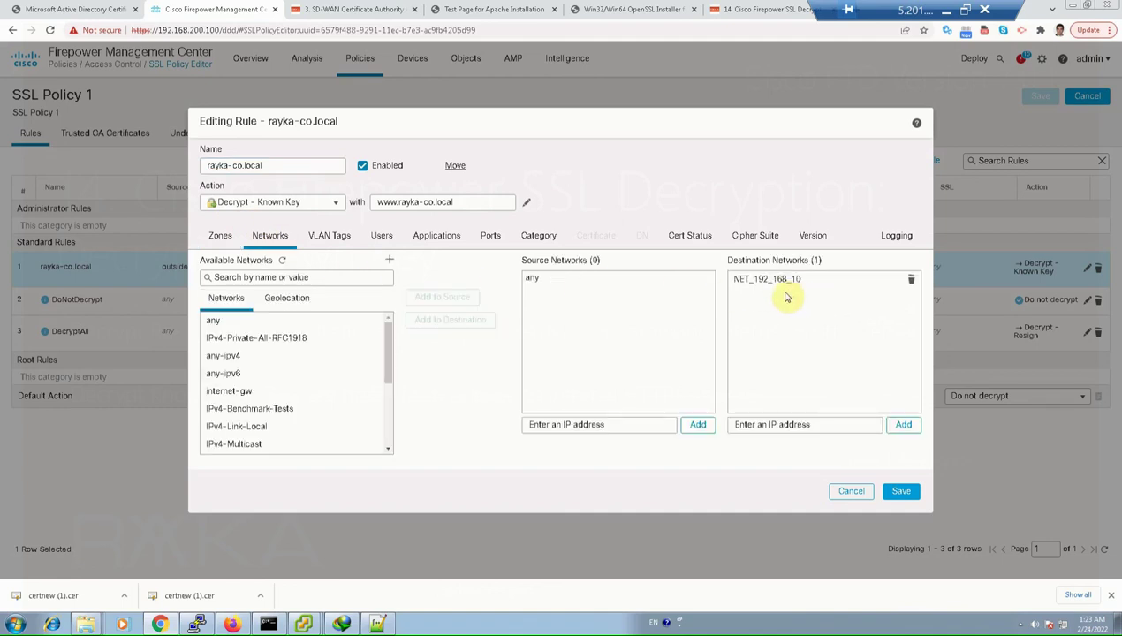
click(743, 281)
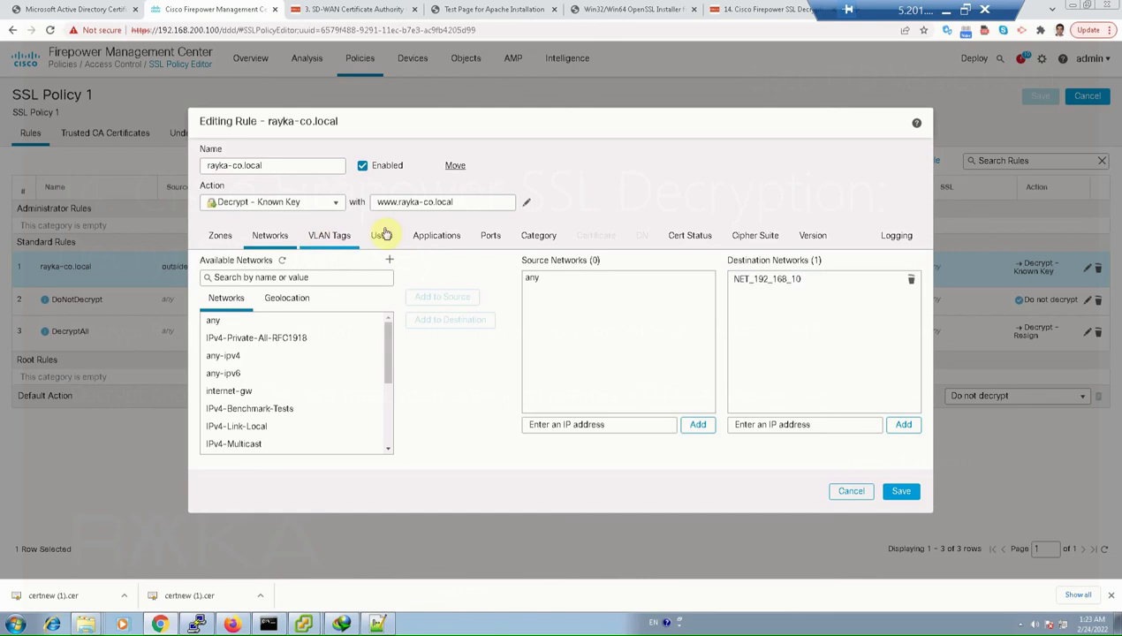
click(443, 238)
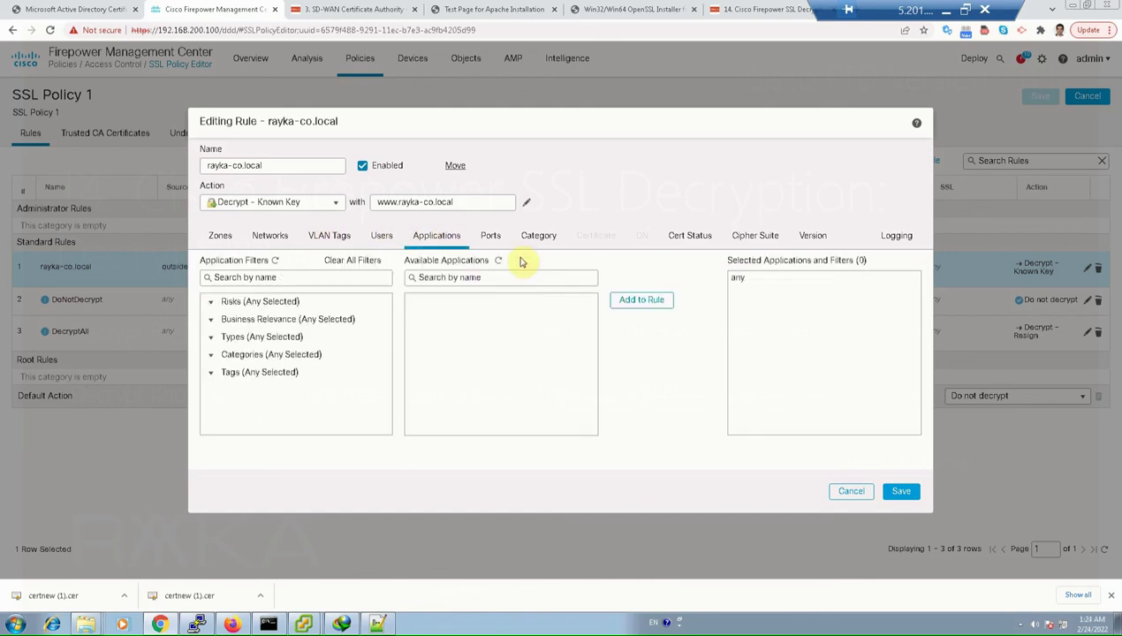
click(491, 236)
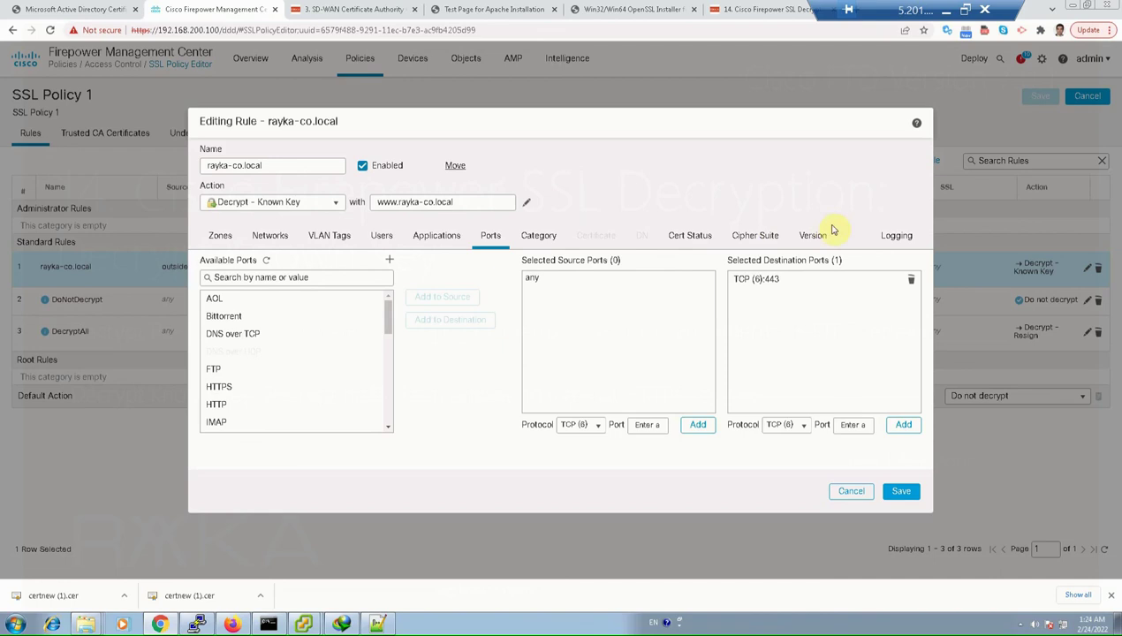
click(894, 237)
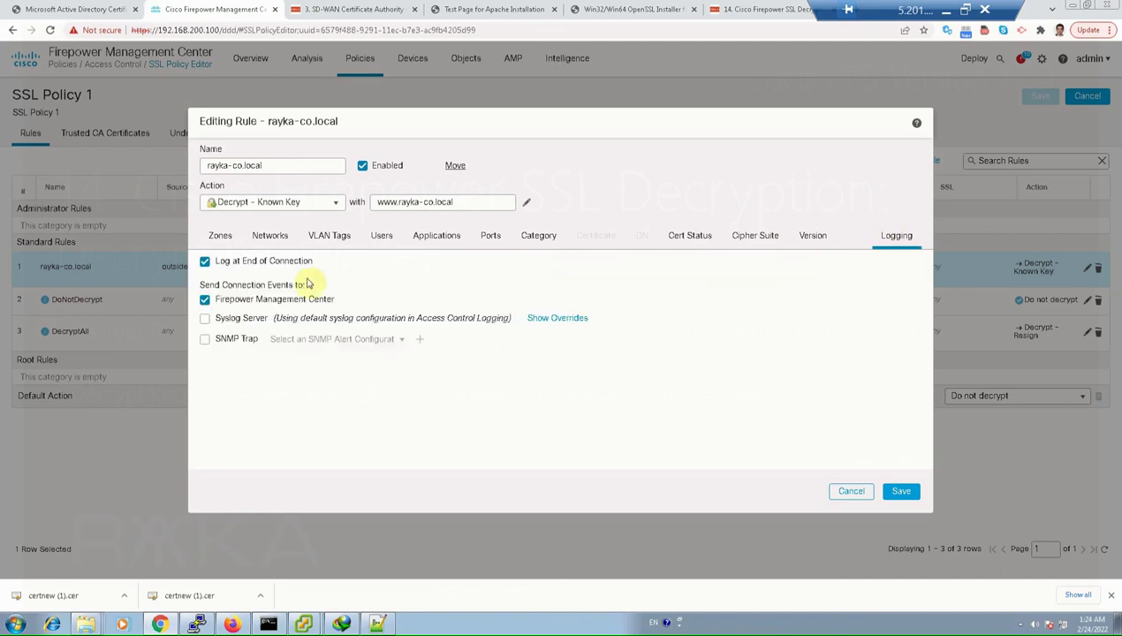
click(852, 493)
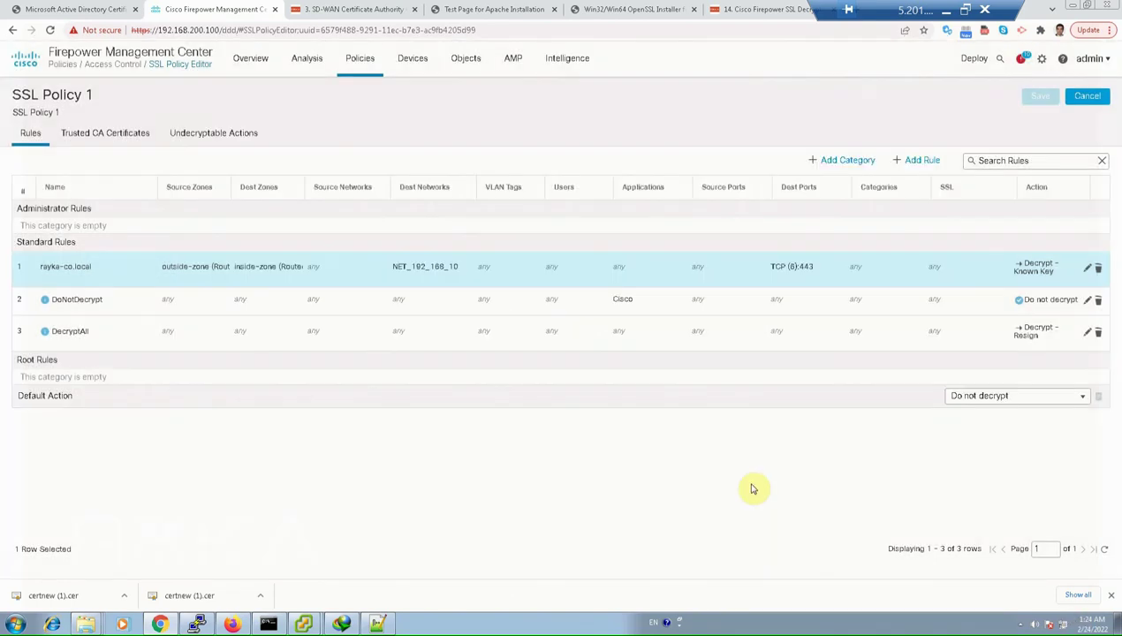
Confirm RAYKA_CA is under Selected Trusted CAs, then leave the policy editor unsaved
click(97, 135)
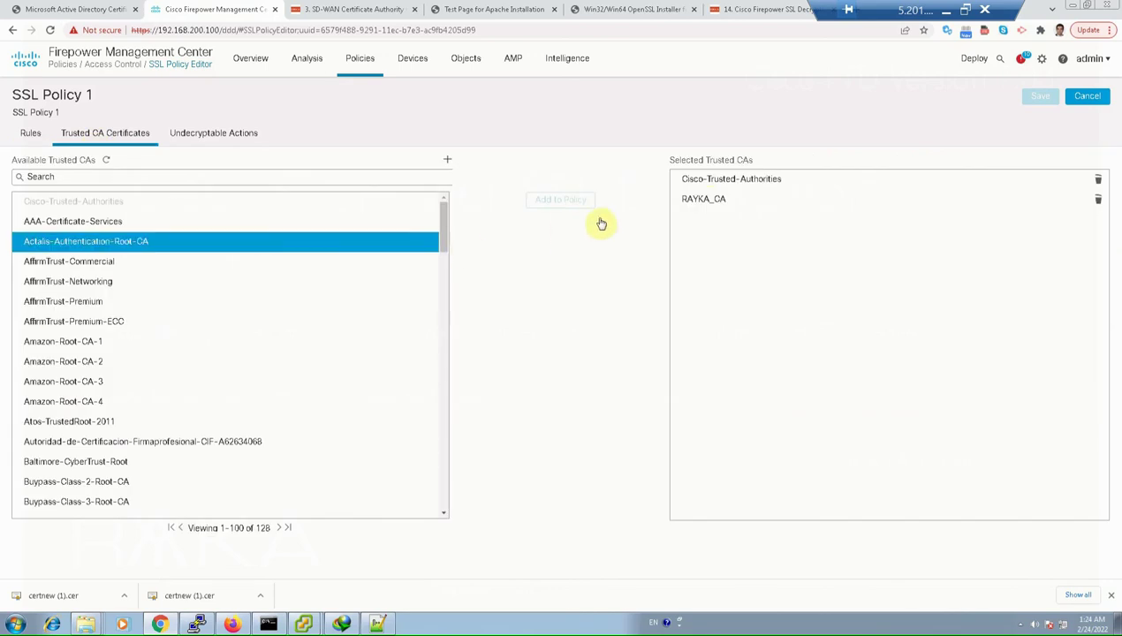
click(698, 208)
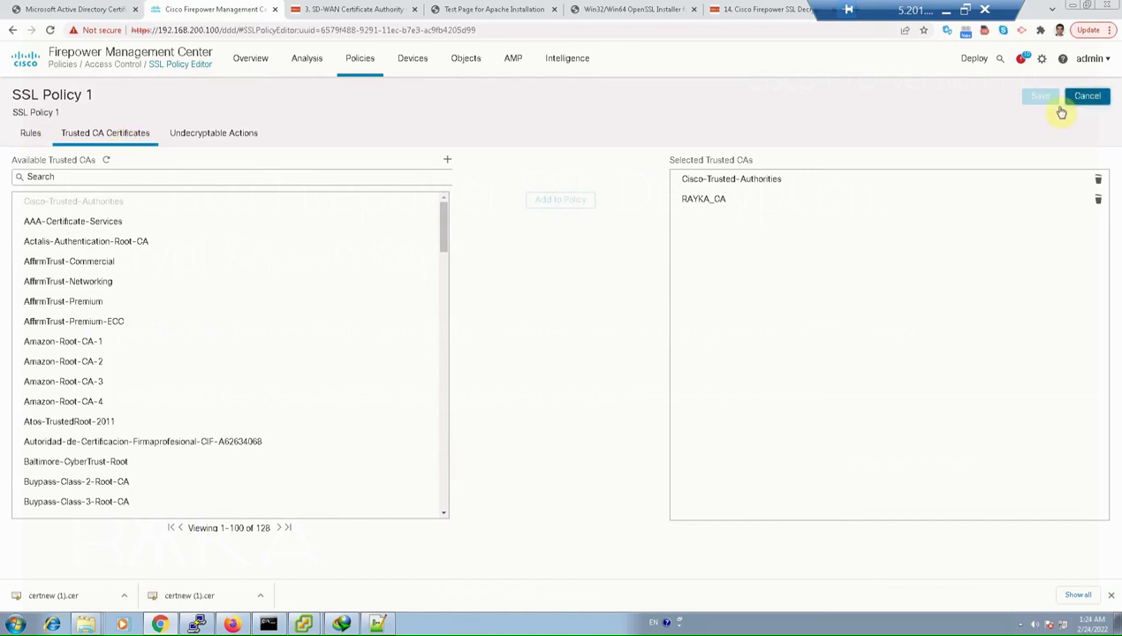
click(1087, 95)
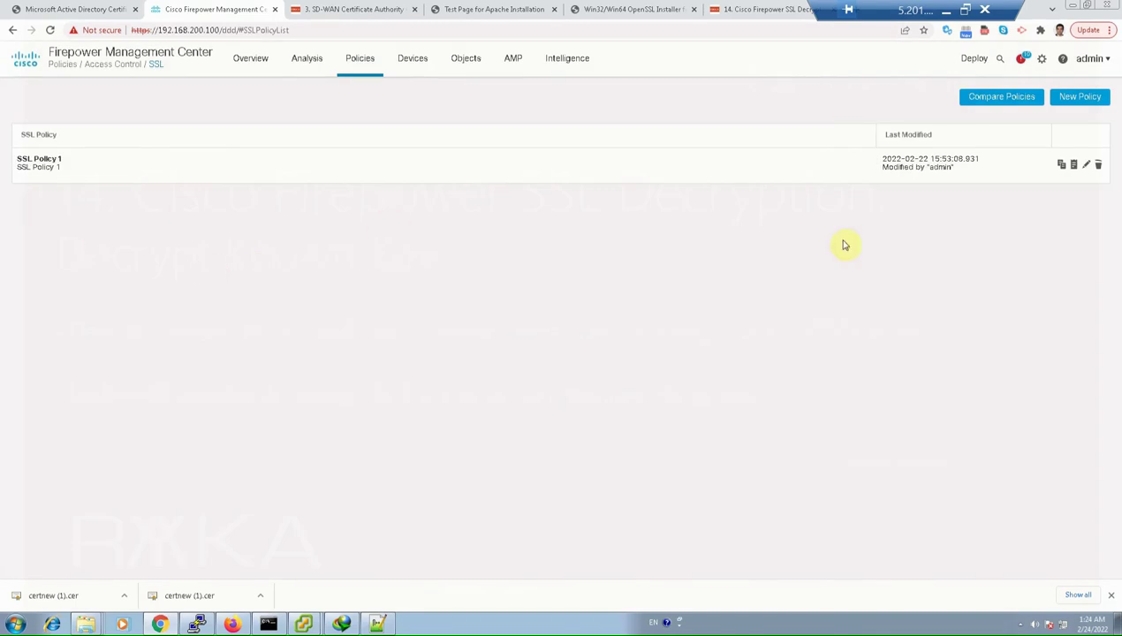
click(1085, 168)
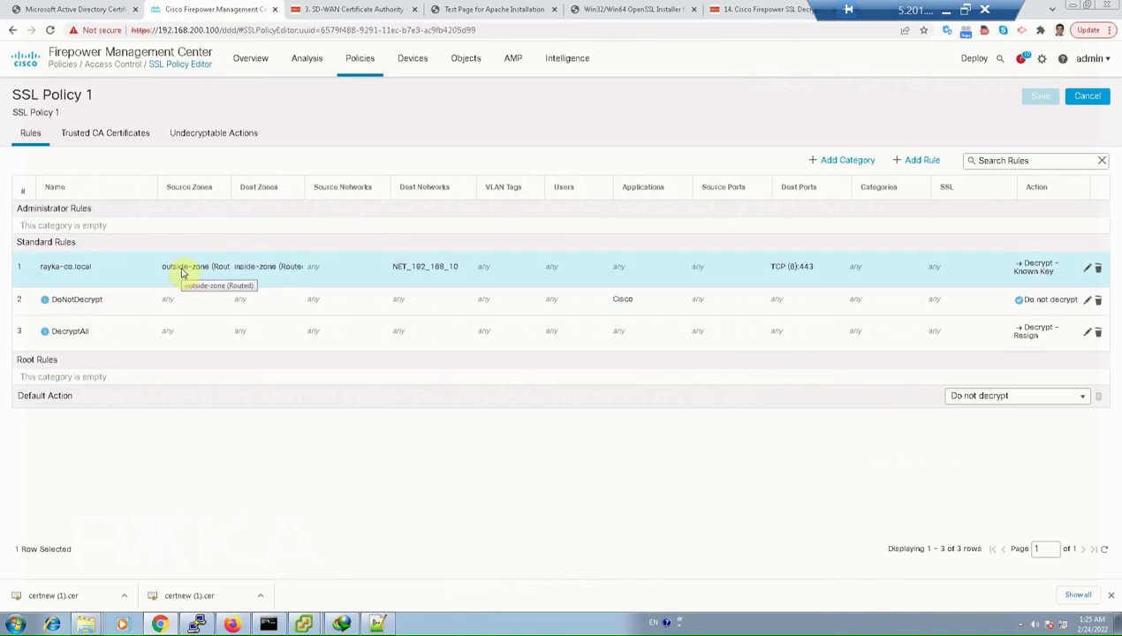
click(371, 68)
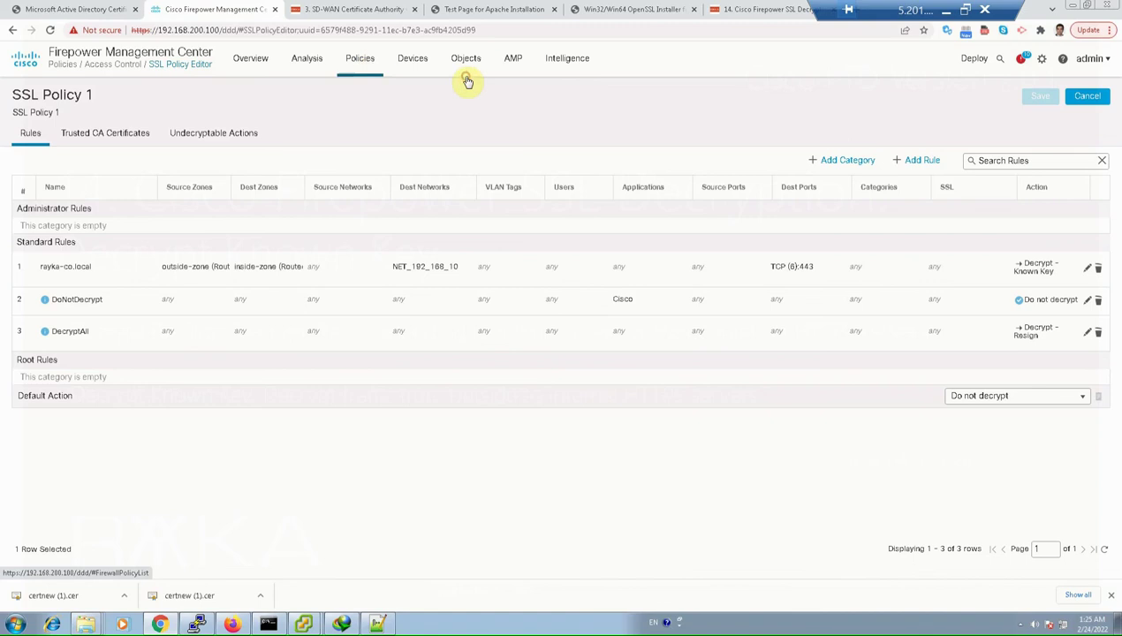
click(469, 145)
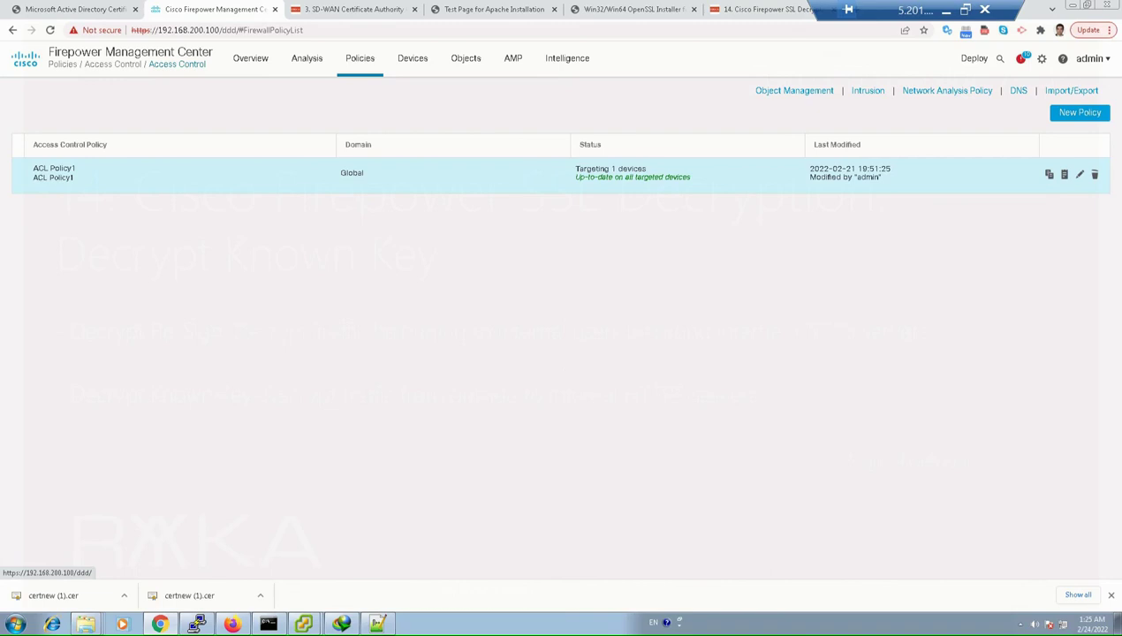
click(1079, 174)
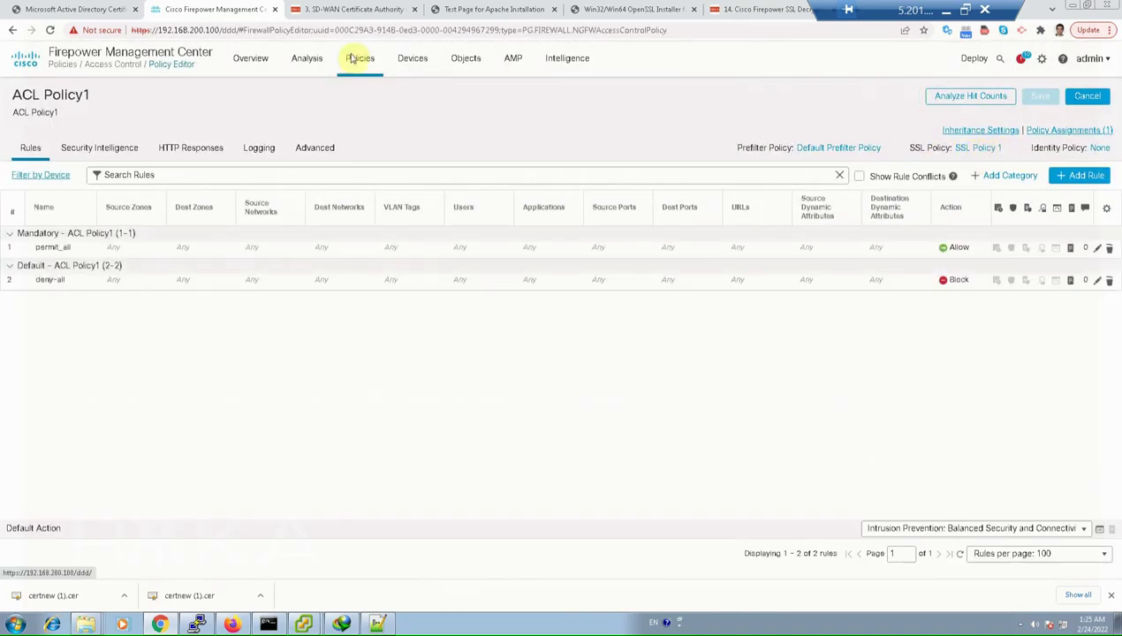
mouse_move(371, 95)
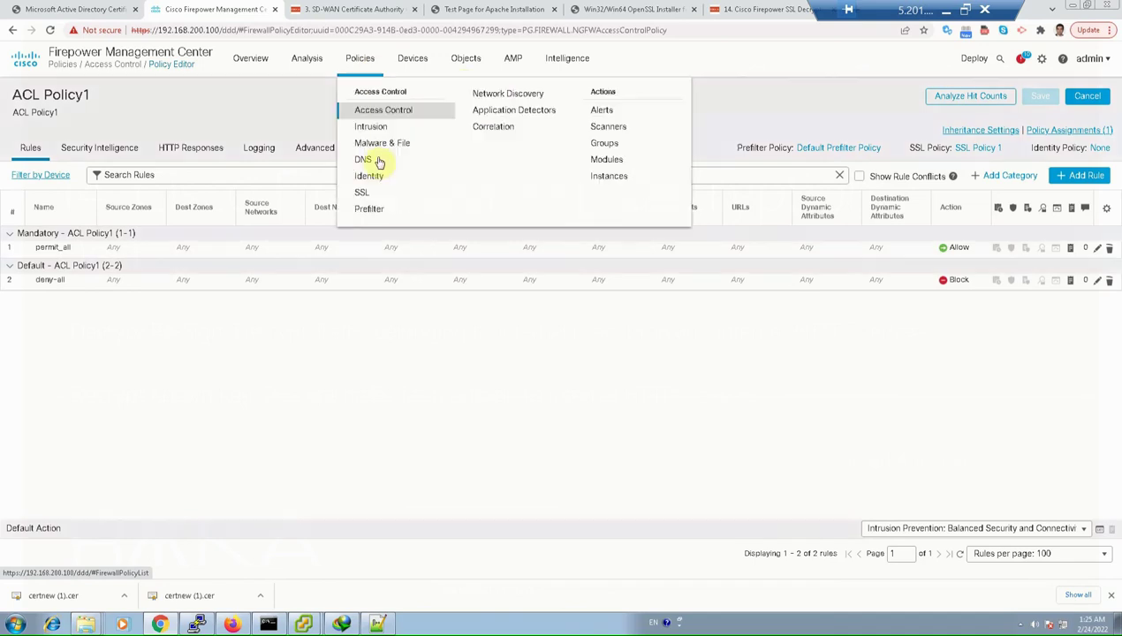
click(362, 191)
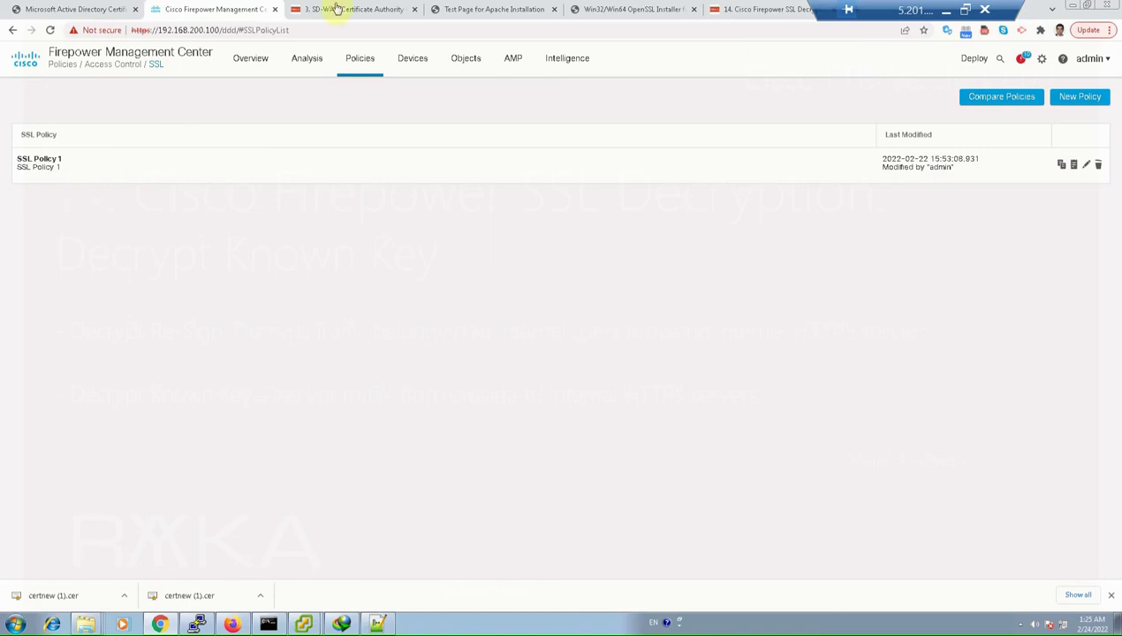
click(543, 9)
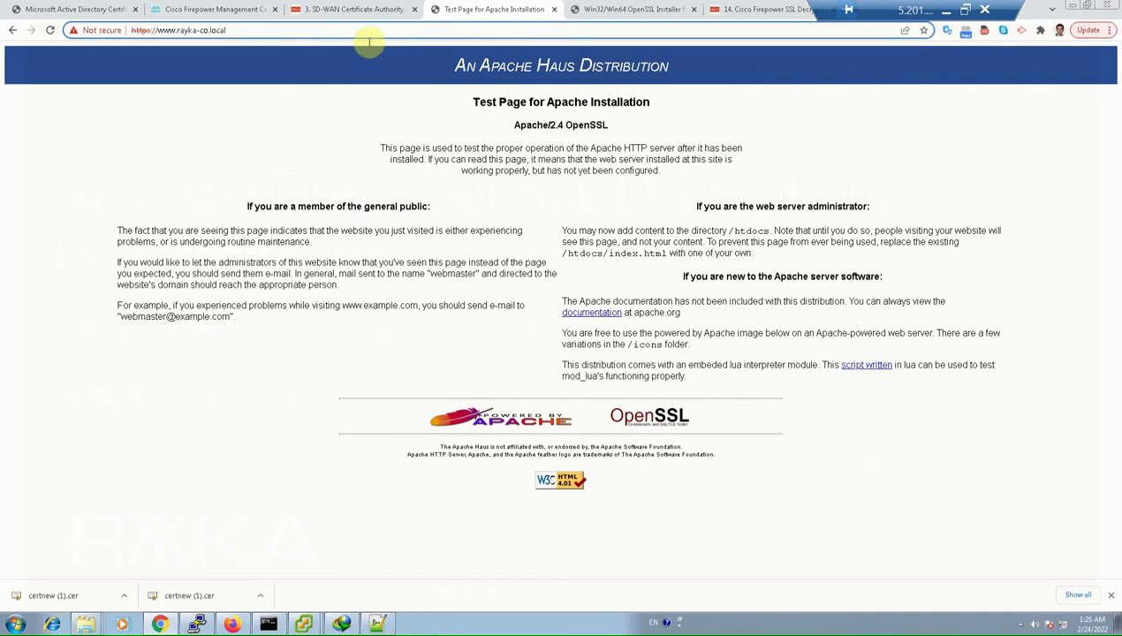
key(Return)
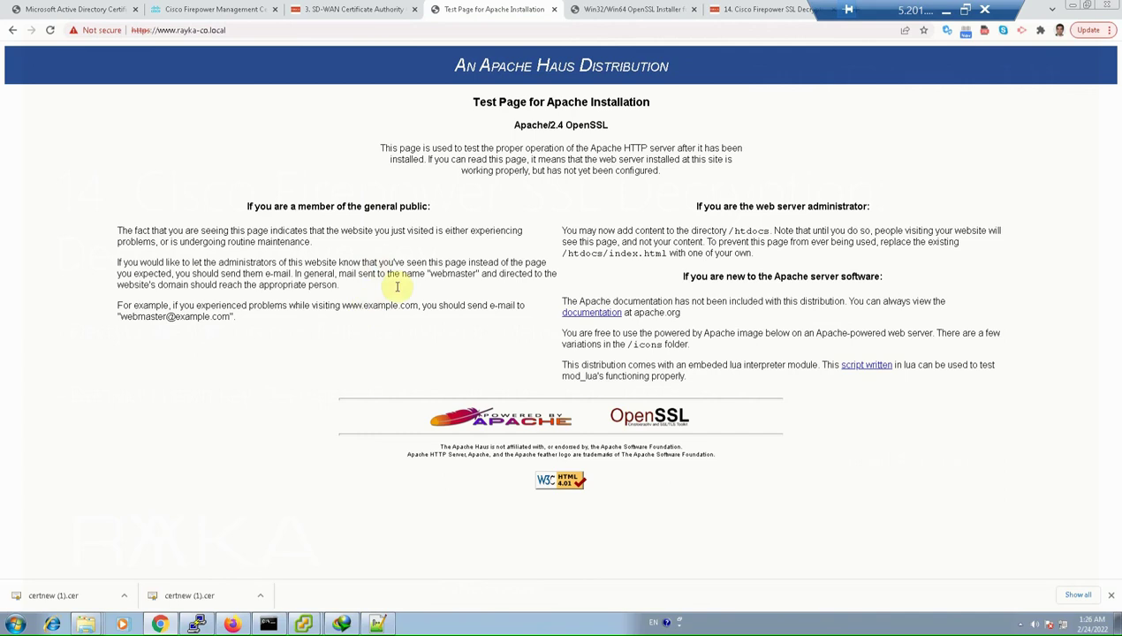
mouse_move(303, 624)
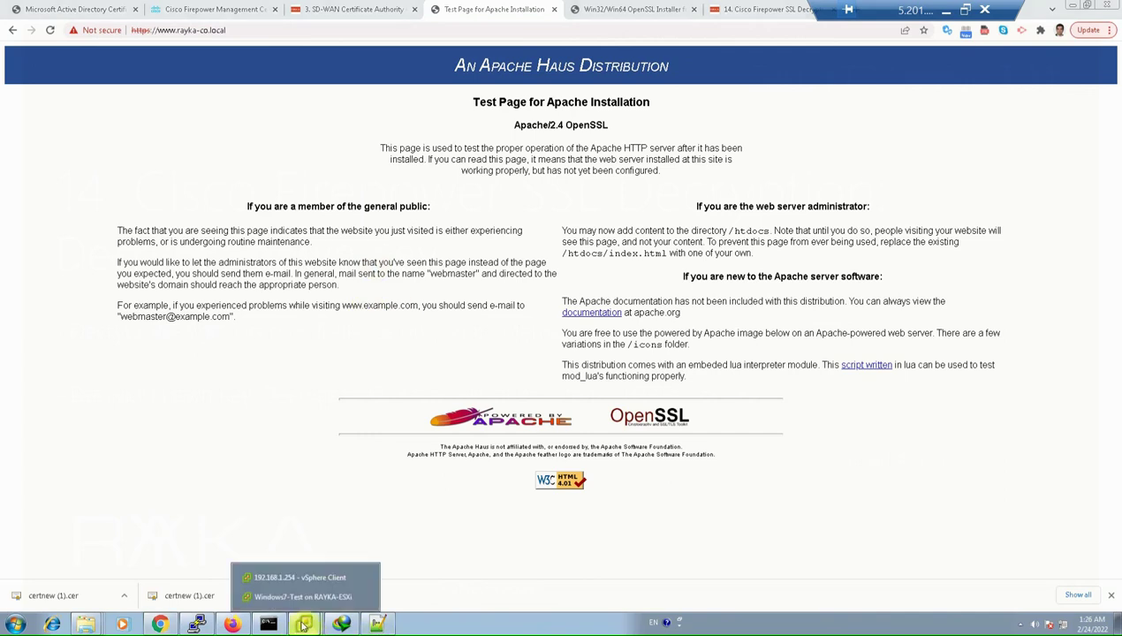
click(303, 596)
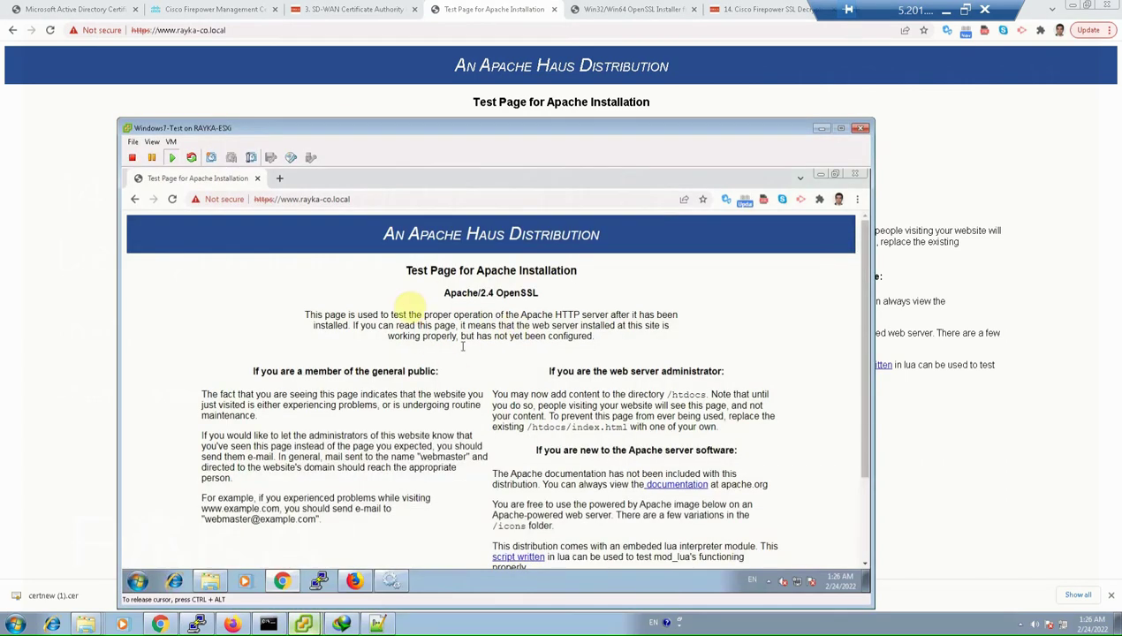
drag(388, 335, 585, 450)
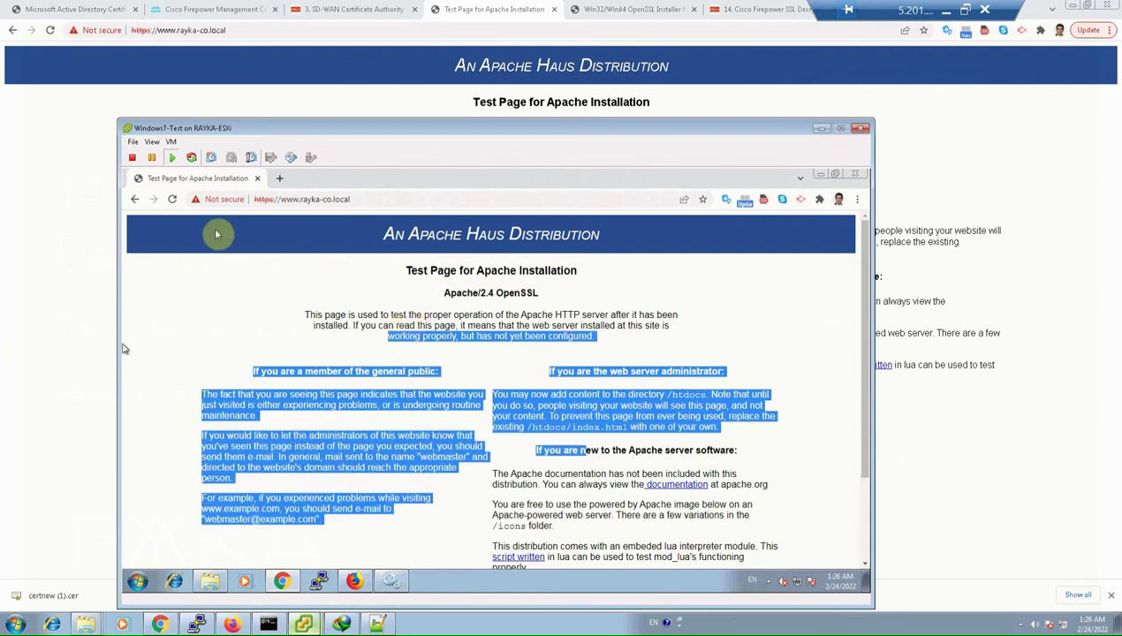
click(113, 308)
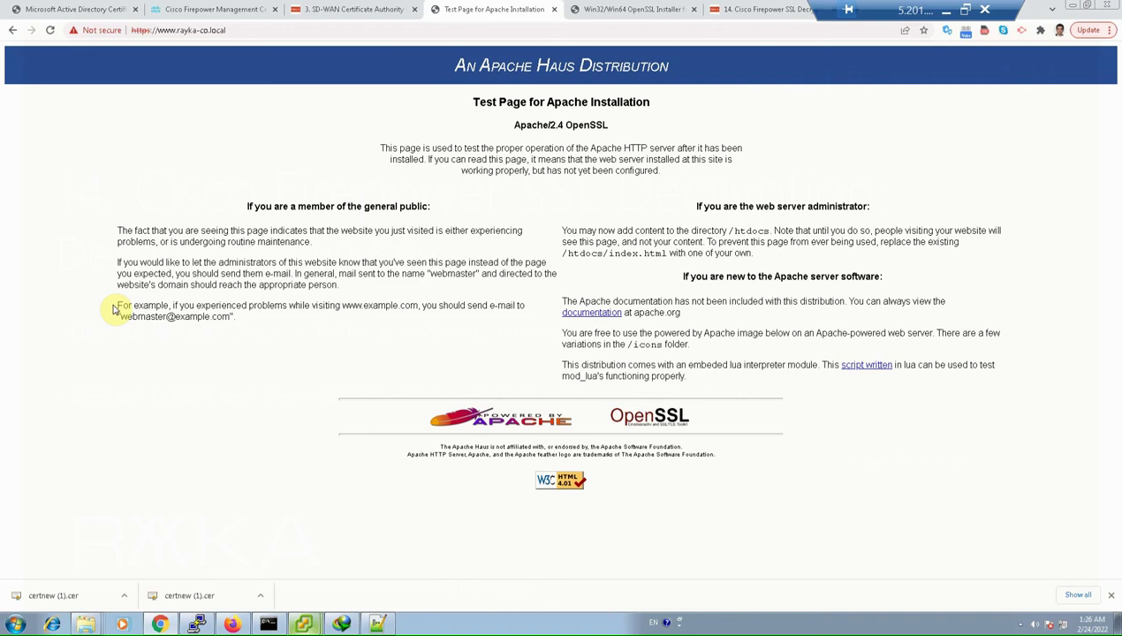
click(221, 9)
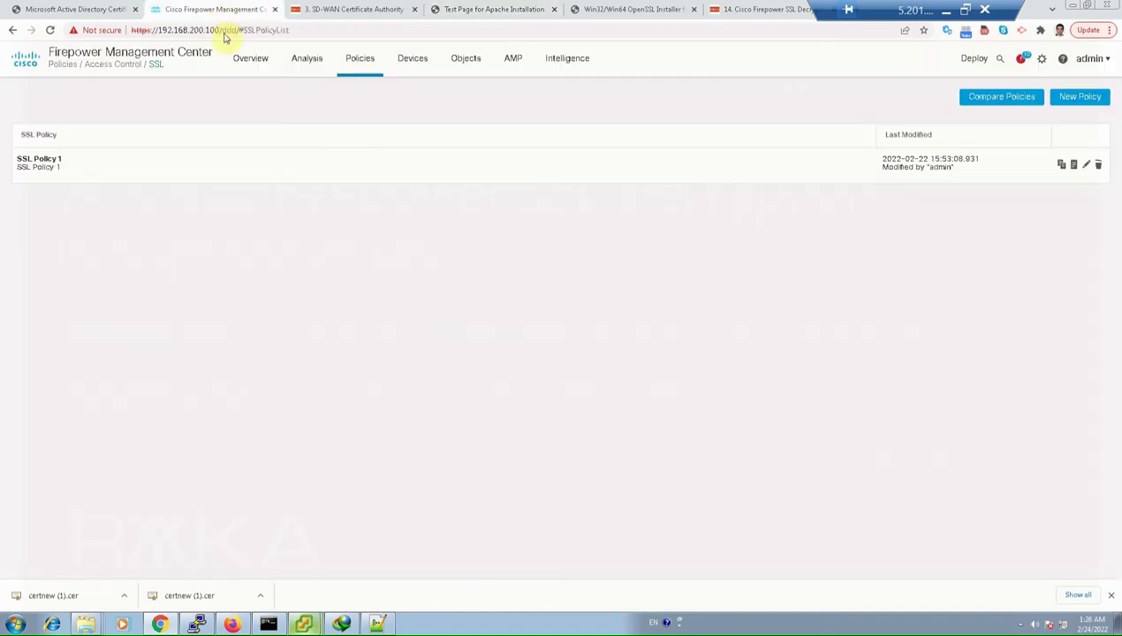
click(303, 69)
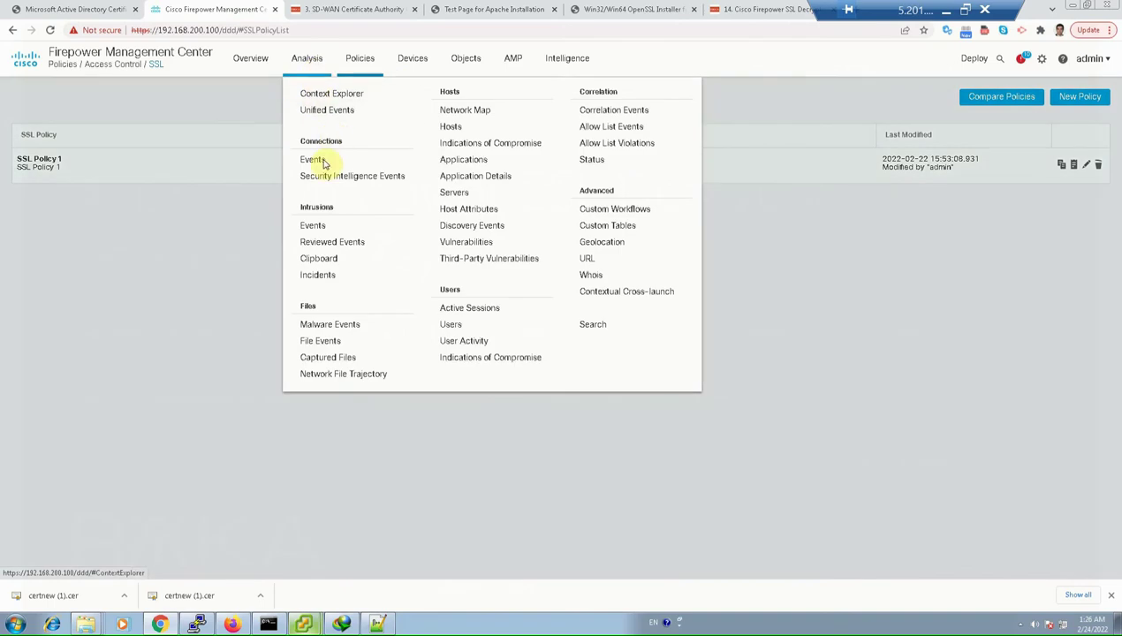
click(316, 160)
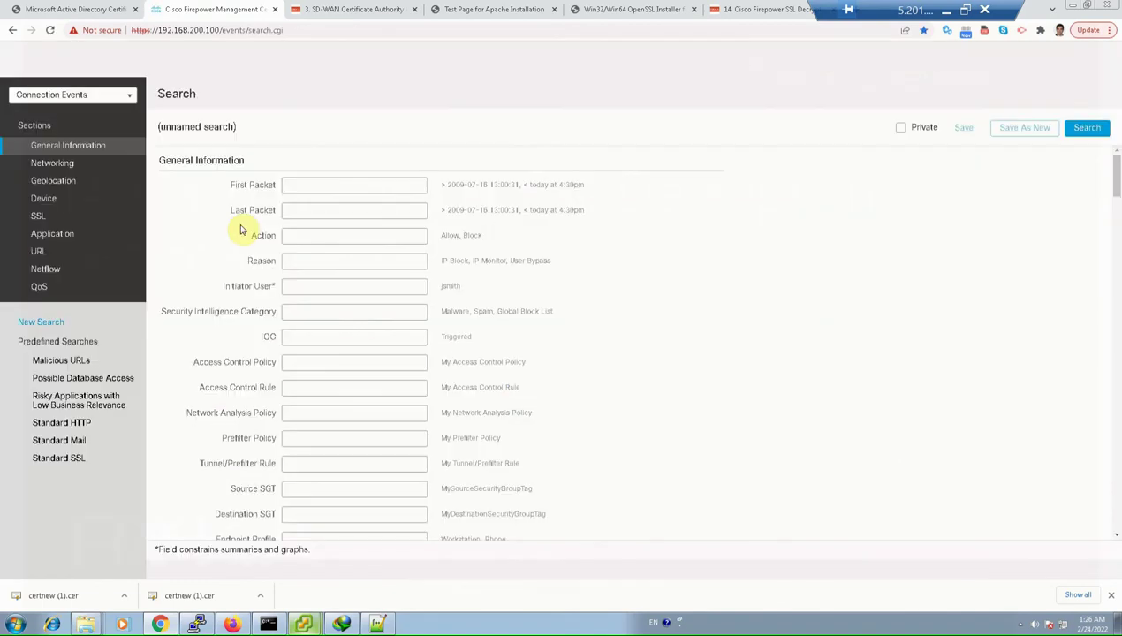
key(ctrl+f)
text(url)
key(Return)
key(Return)
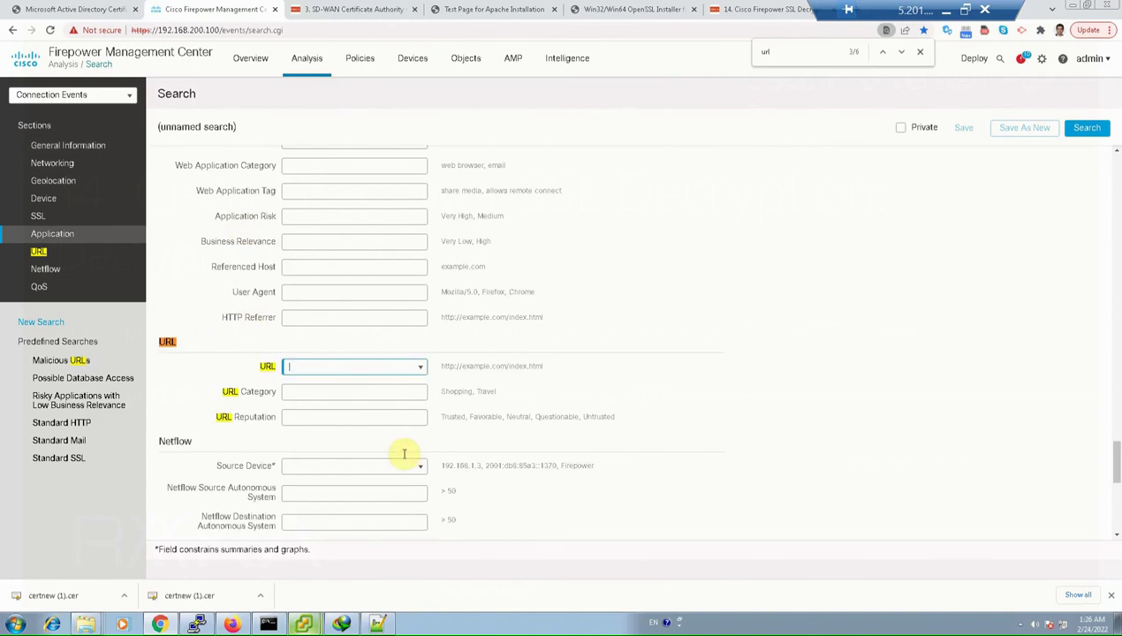
text(https://www.rayka-co)
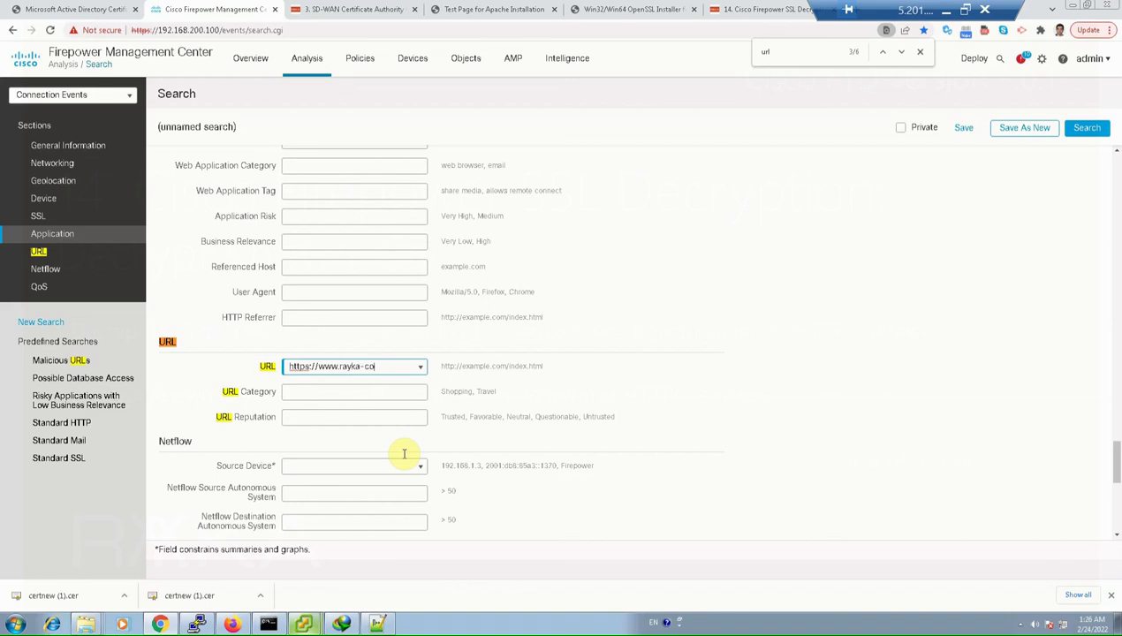
text(.local)
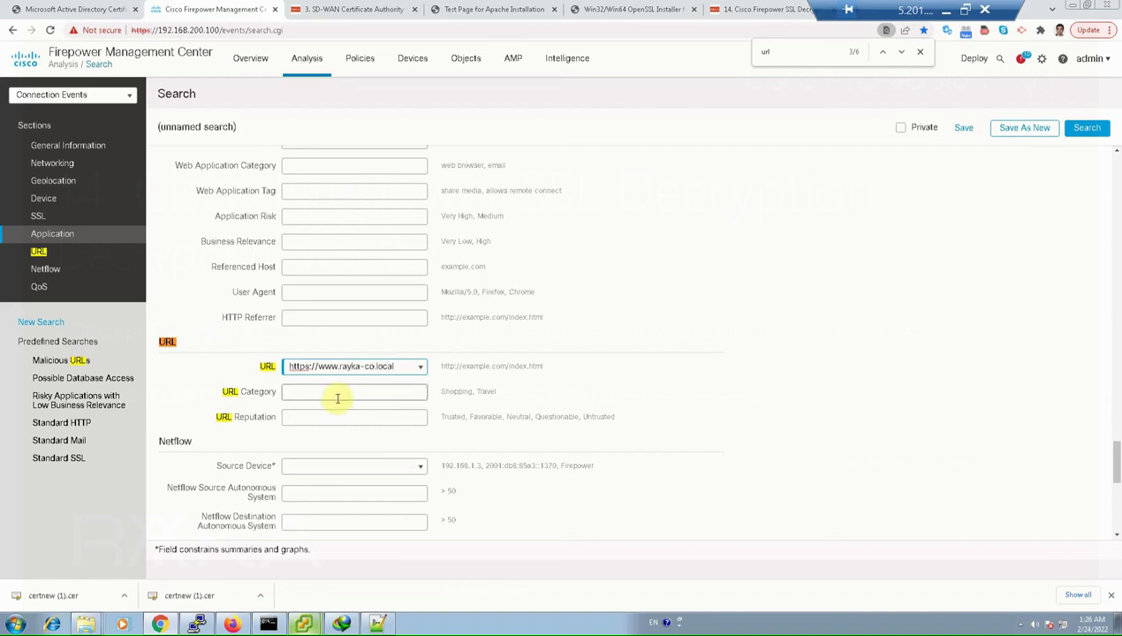
click(1088, 129)
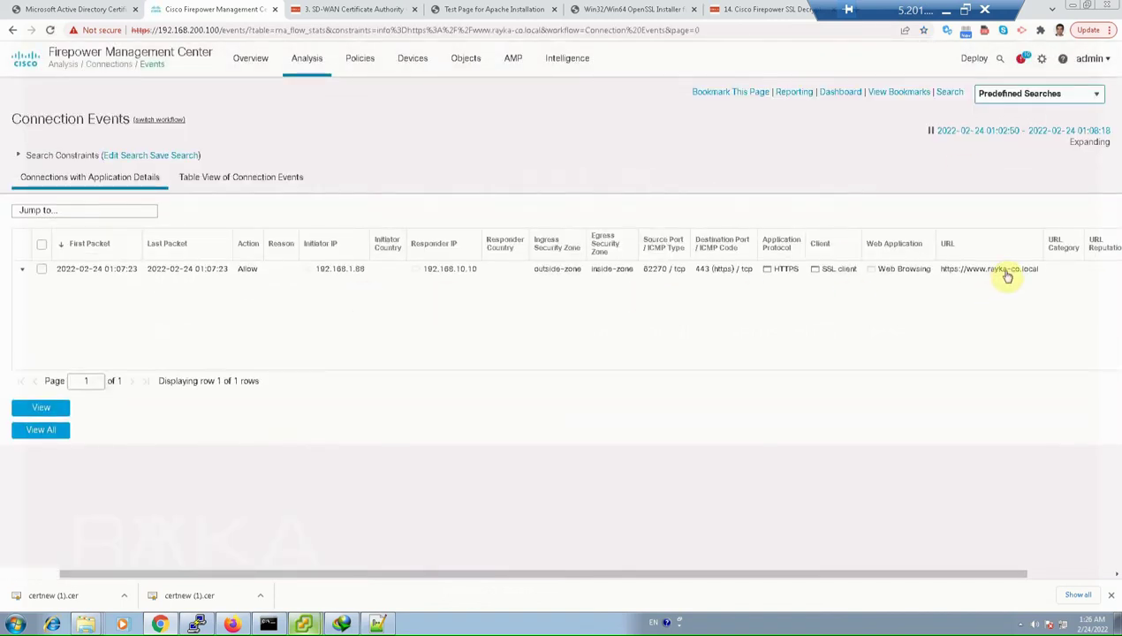
Select the rayka-co.local connection and show it in the Table View of Connection Events
click(42, 269)
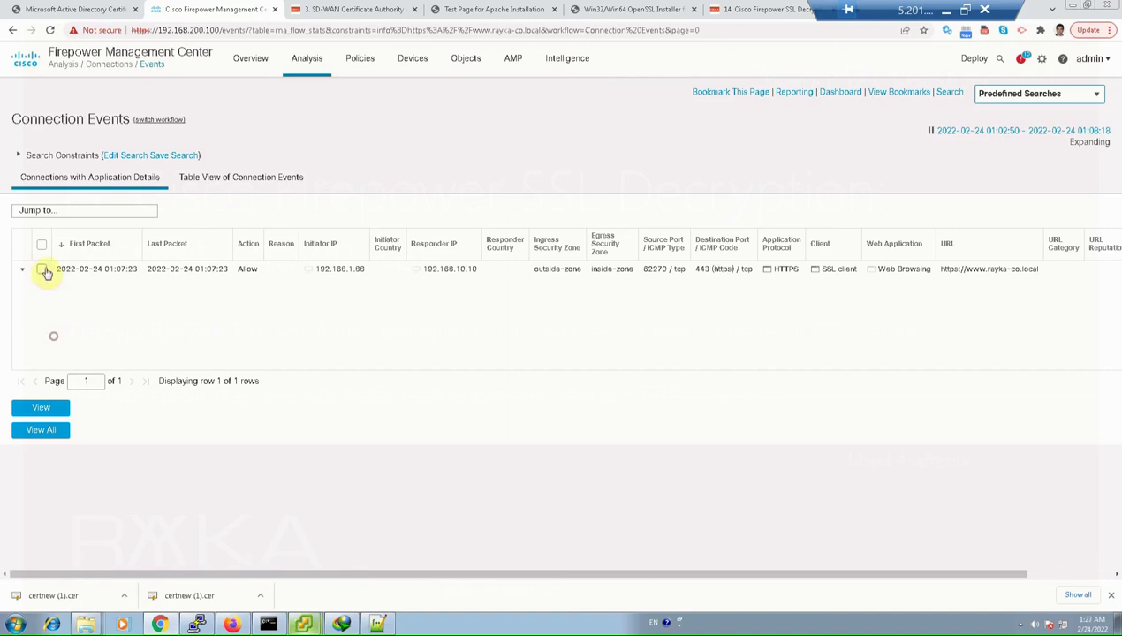
click(277, 181)
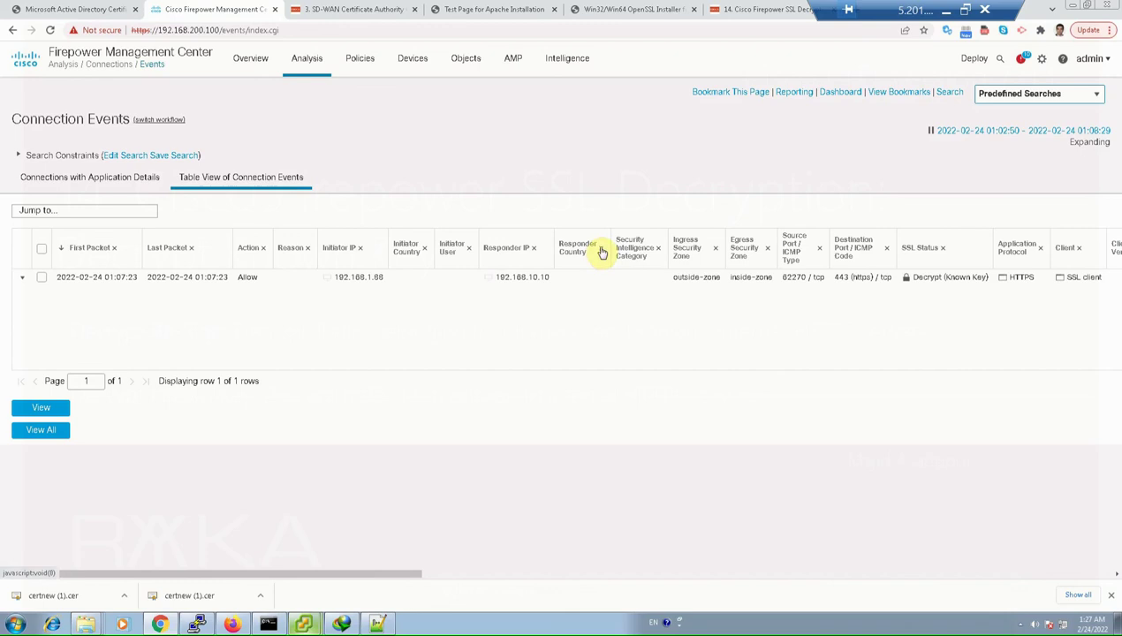
Add the SSL Rule, SSL Policy and SSL Actual Action columns to the connection events table
click(601, 248)
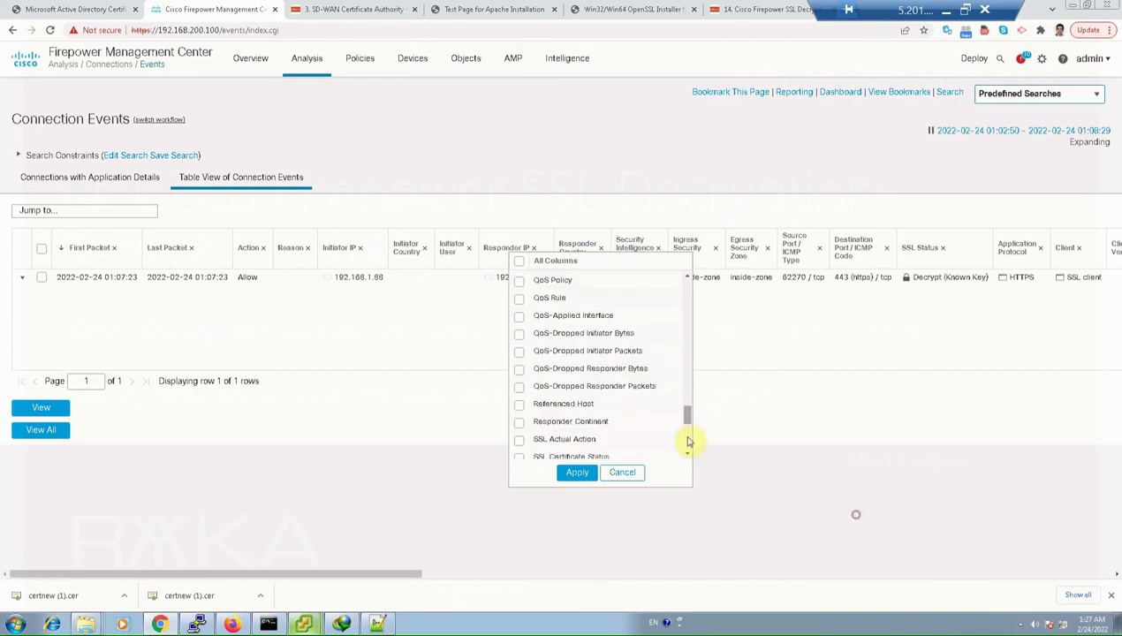
scroll(688, 447, down, 2)
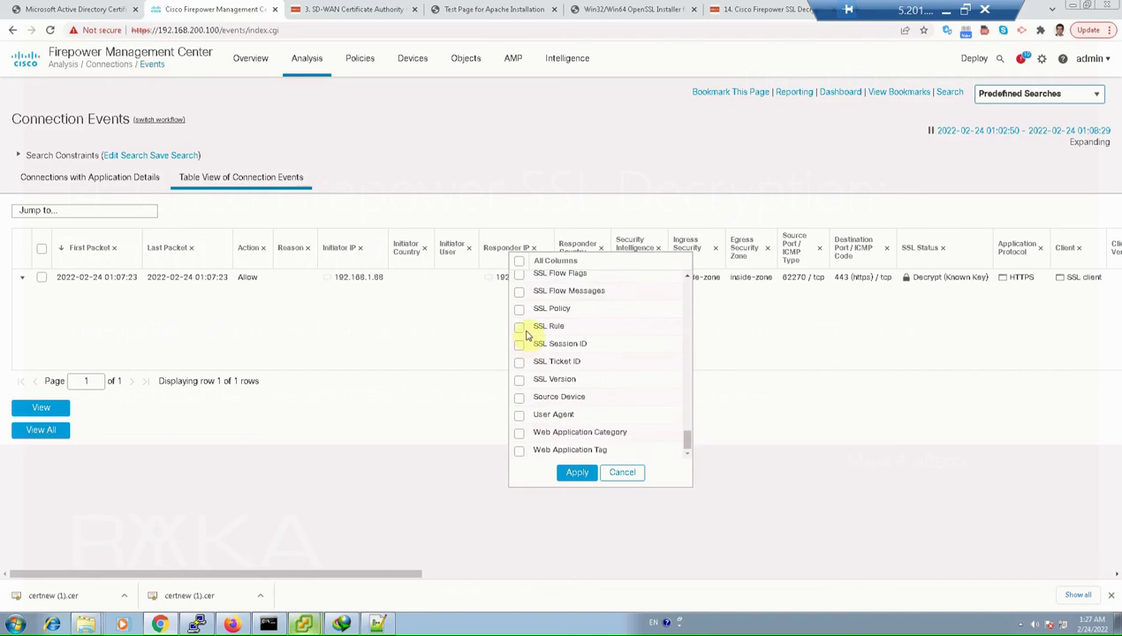
click(519, 326)
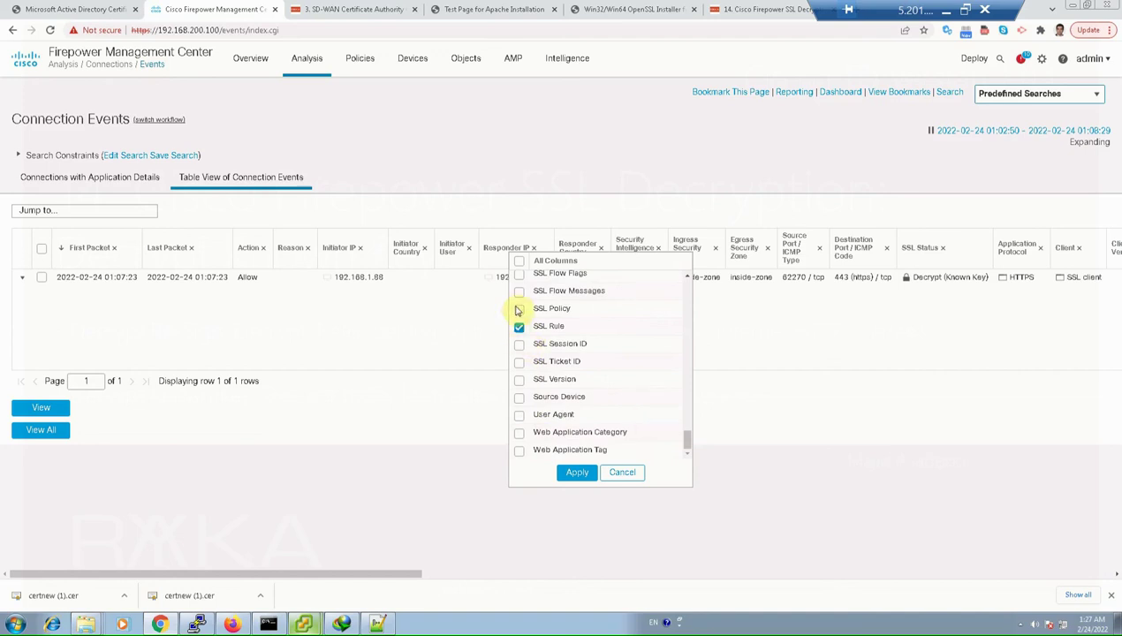
click(556, 308)
click(687, 276)
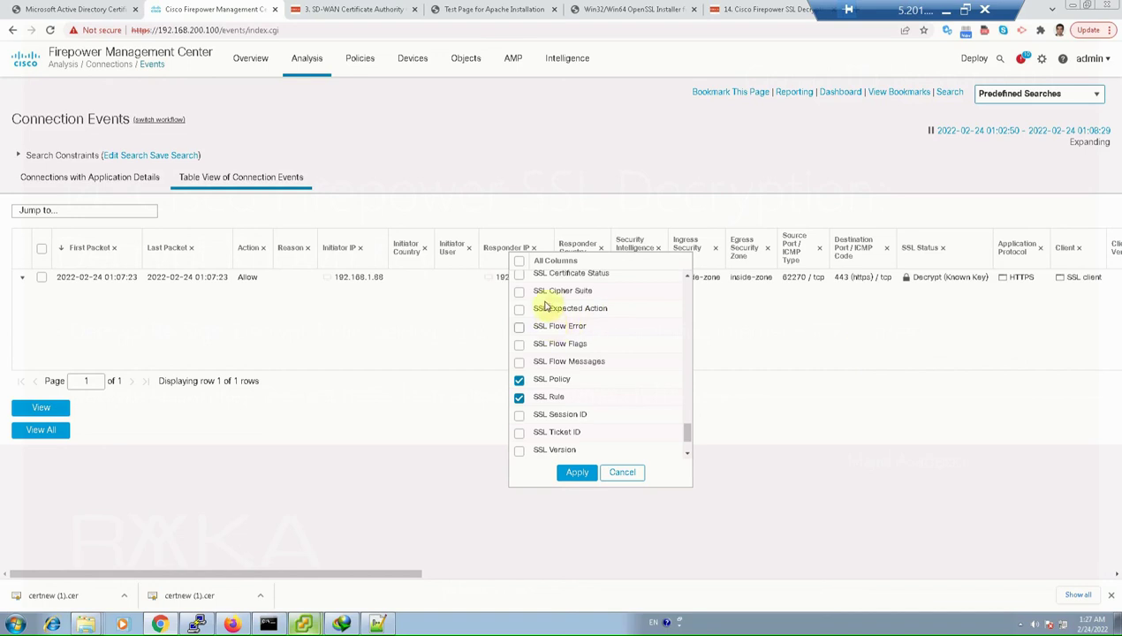
click(688, 277)
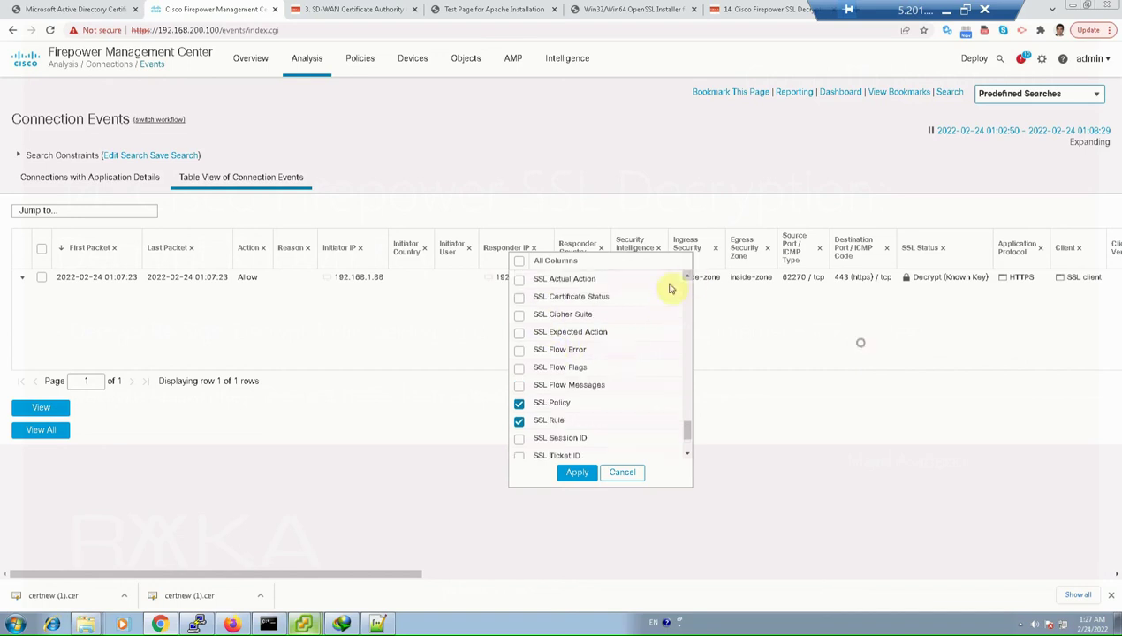
click(520, 279)
click(565, 470)
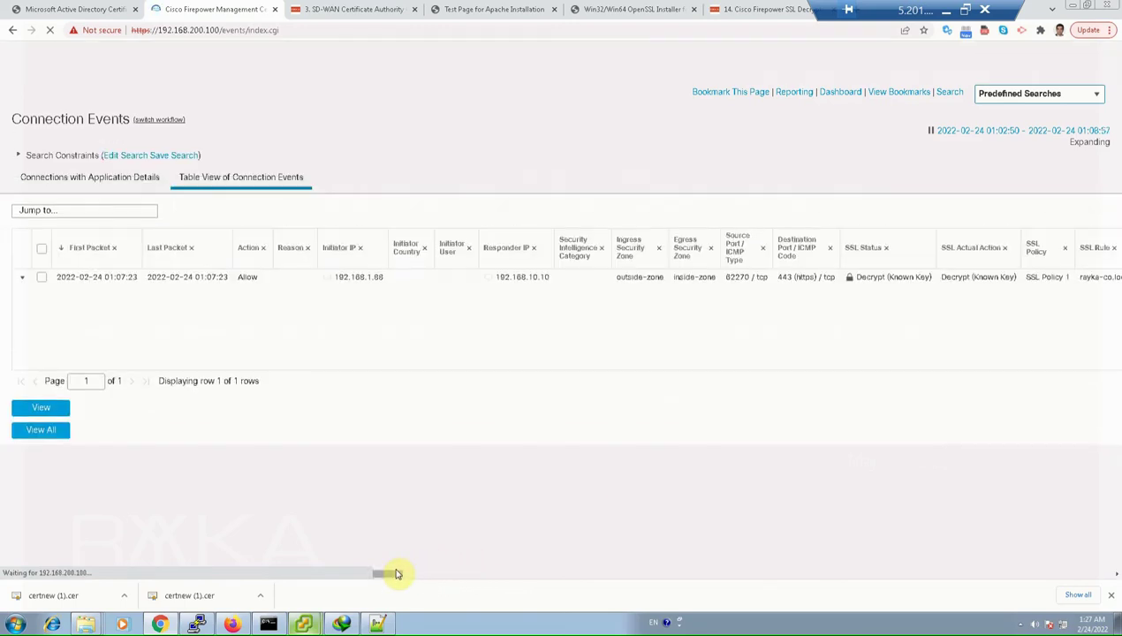
drag(387, 576, 436, 580)
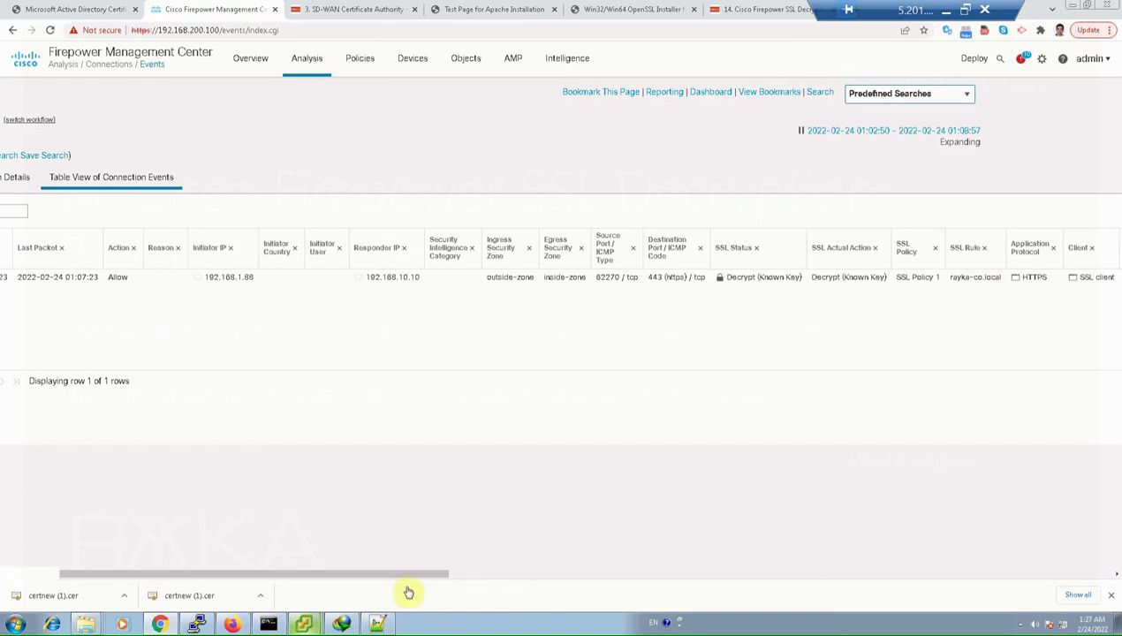
drag(442, 573, 579, 570)
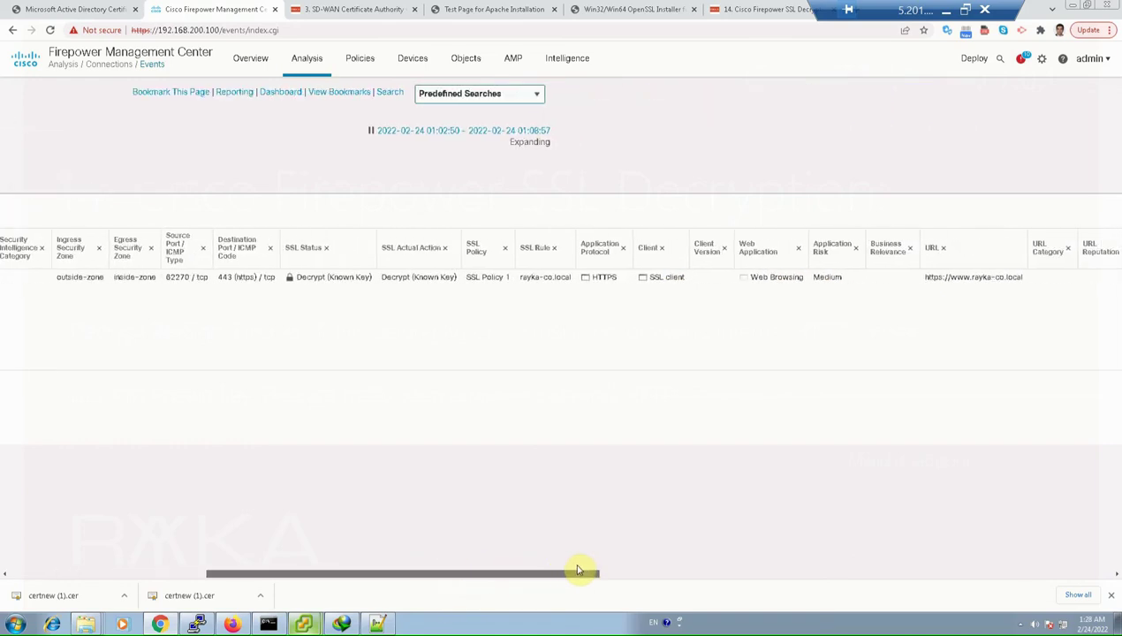